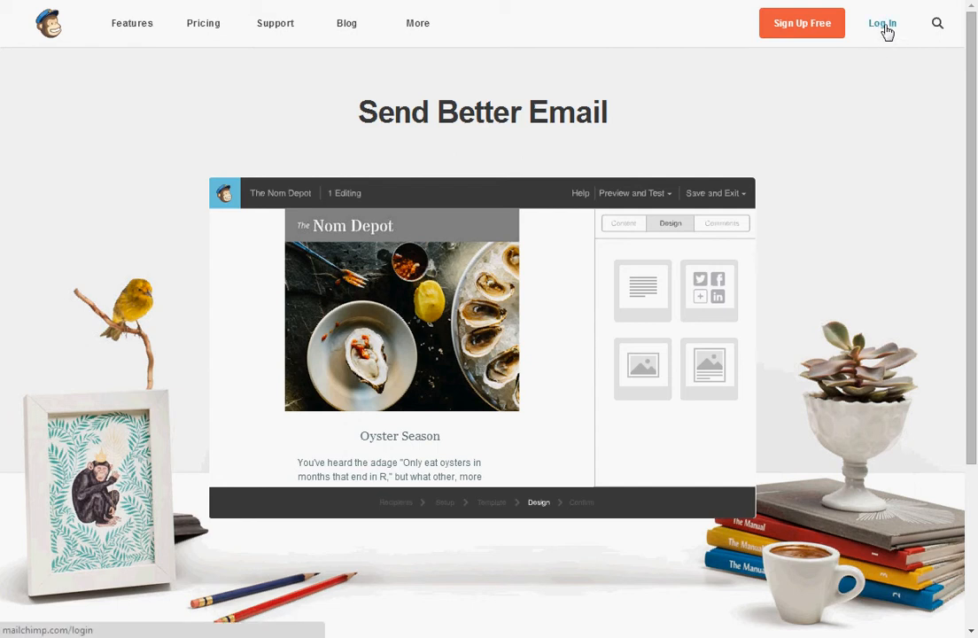
Sign in to MailChimp with the saved account username and the account password.
click(883, 27)
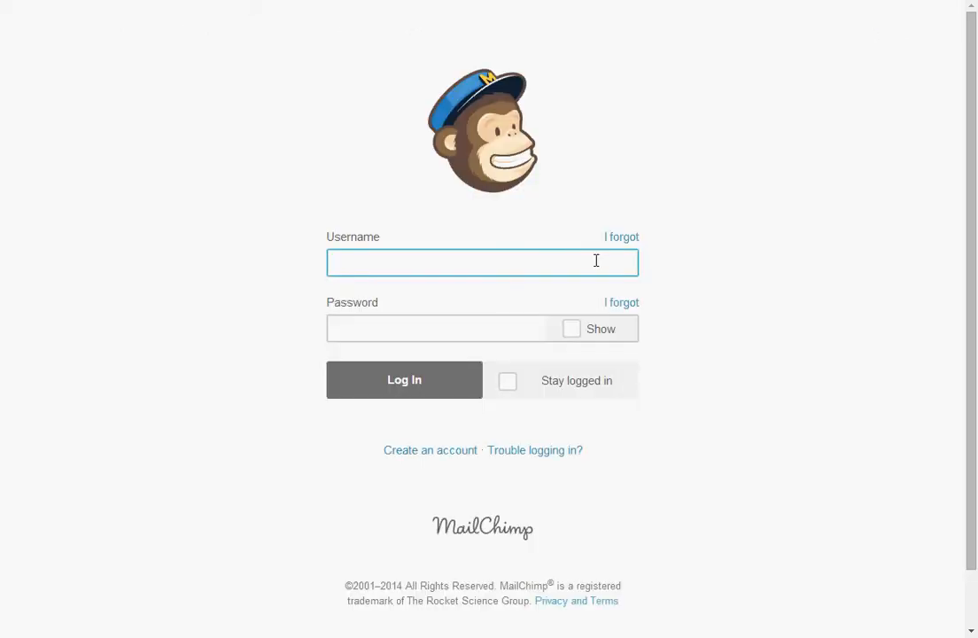
click(577, 259)
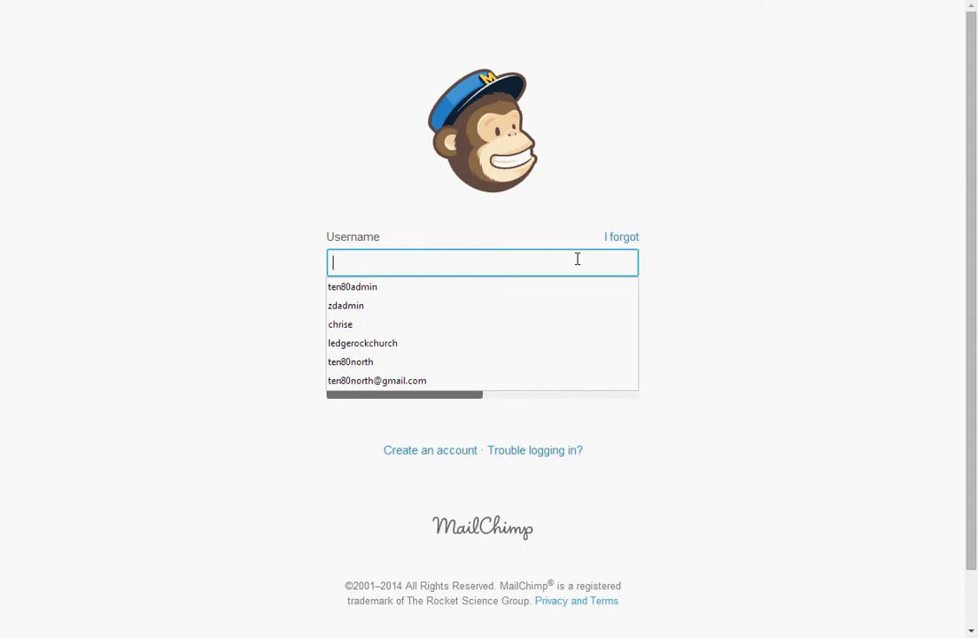
text(ledg)
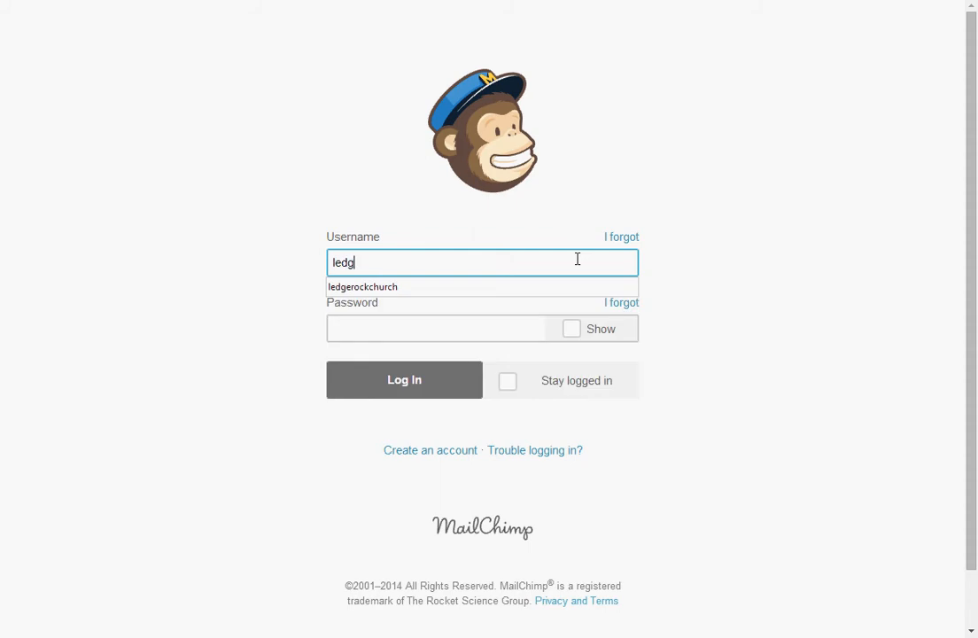
click(452, 287)
click(437, 334)
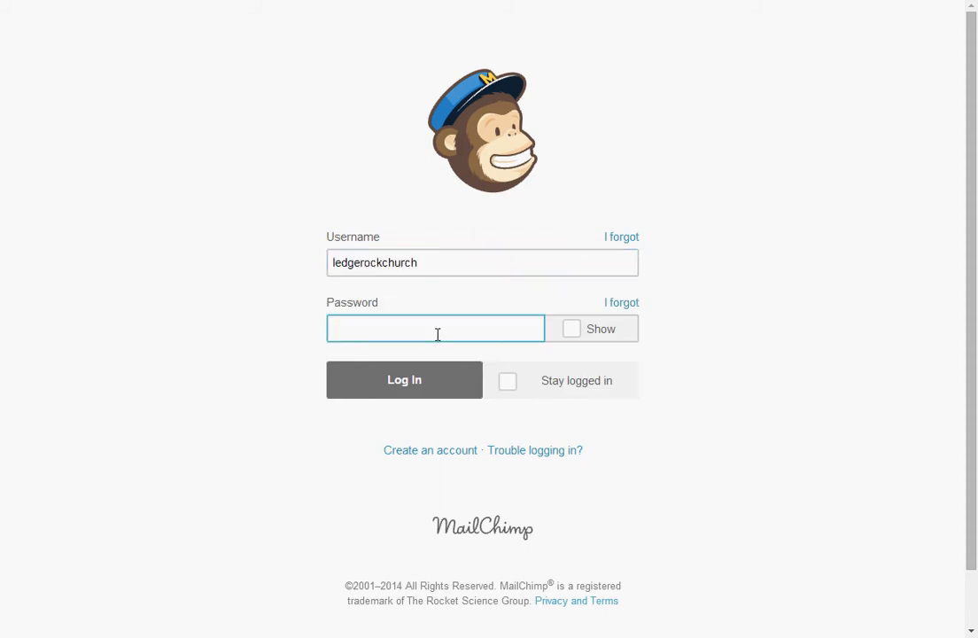
text(••••••)
key(BackSpace)
key(BackSpace)
key(BackSpace)
key(BackSpace)
key(BackSpace)
text(•••••••)
click(423, 394)
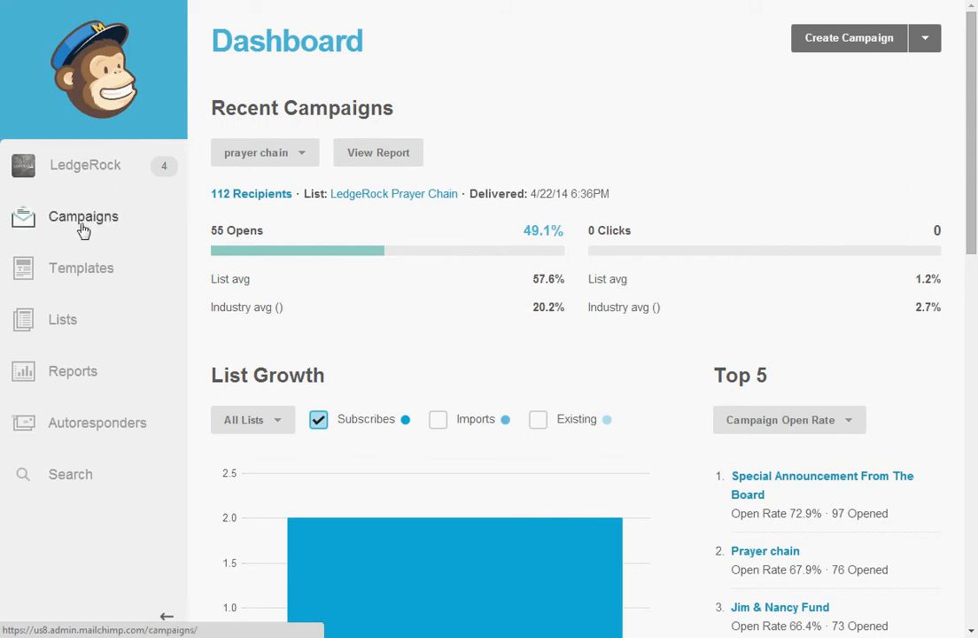
Go to the Campaigns list and scroll through the sent and scheduled campaigns.
click(131, 227)
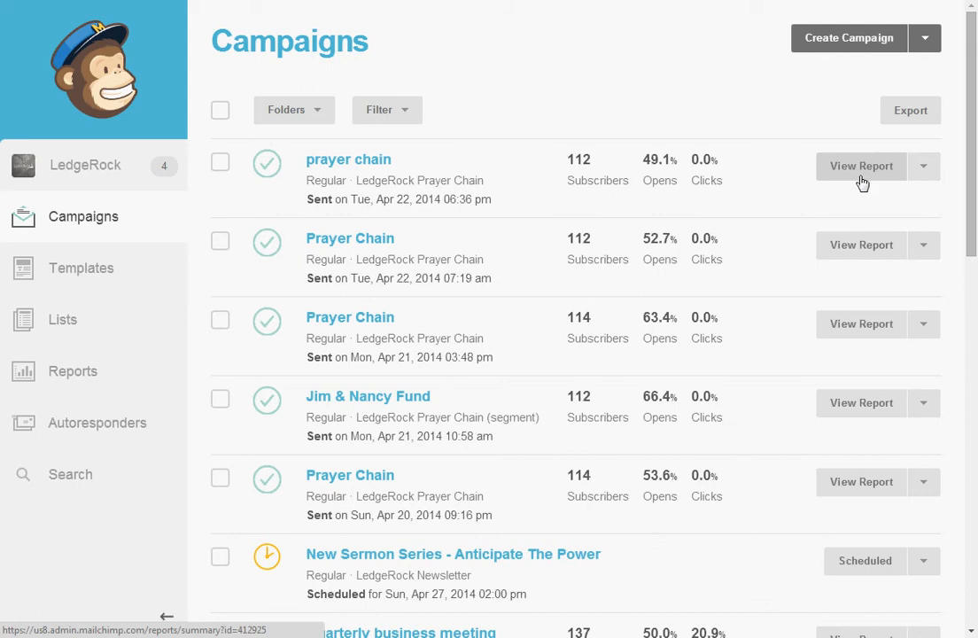
scroll(863, 184, down, 2)
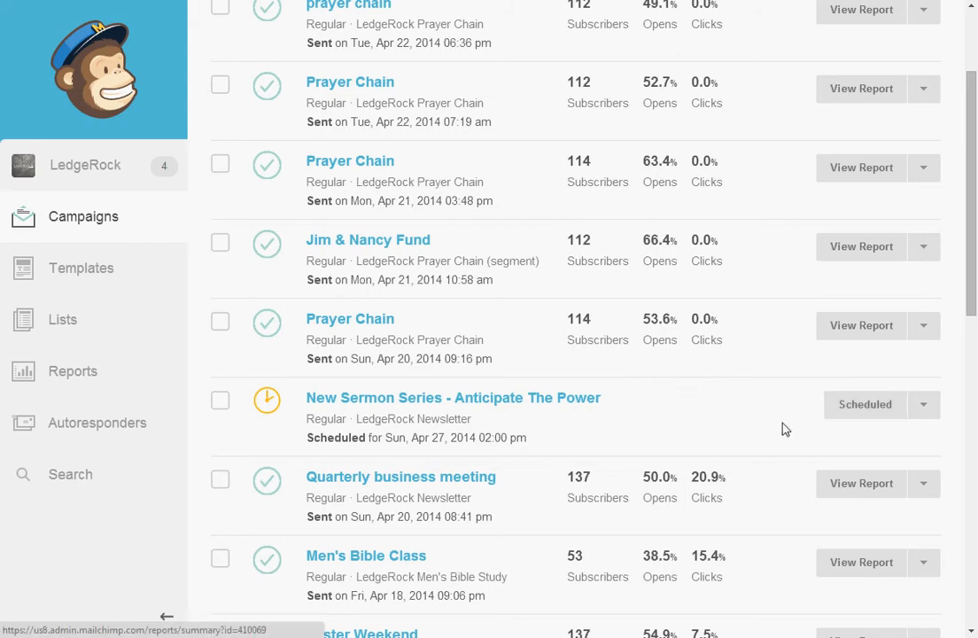
scroll(775, 423, up, 3)
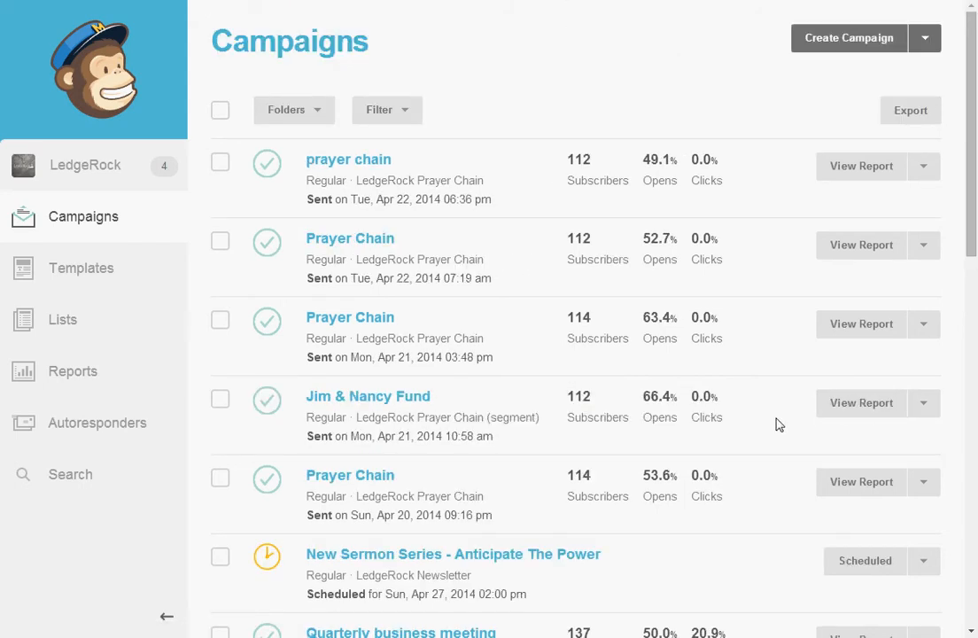
Create a new Regular ol' Campaign.
click(848, 45)
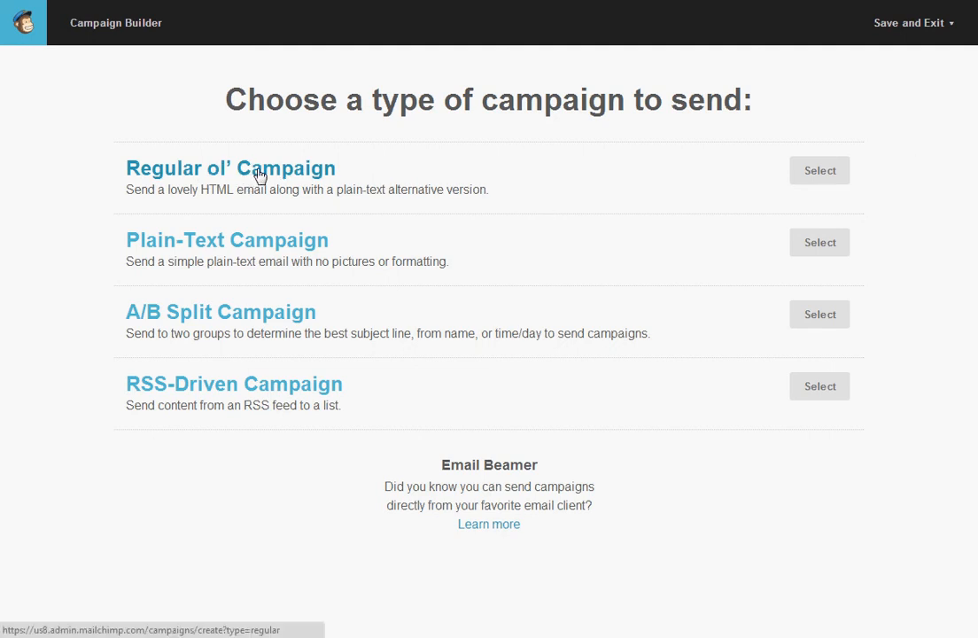
click(322, 174)
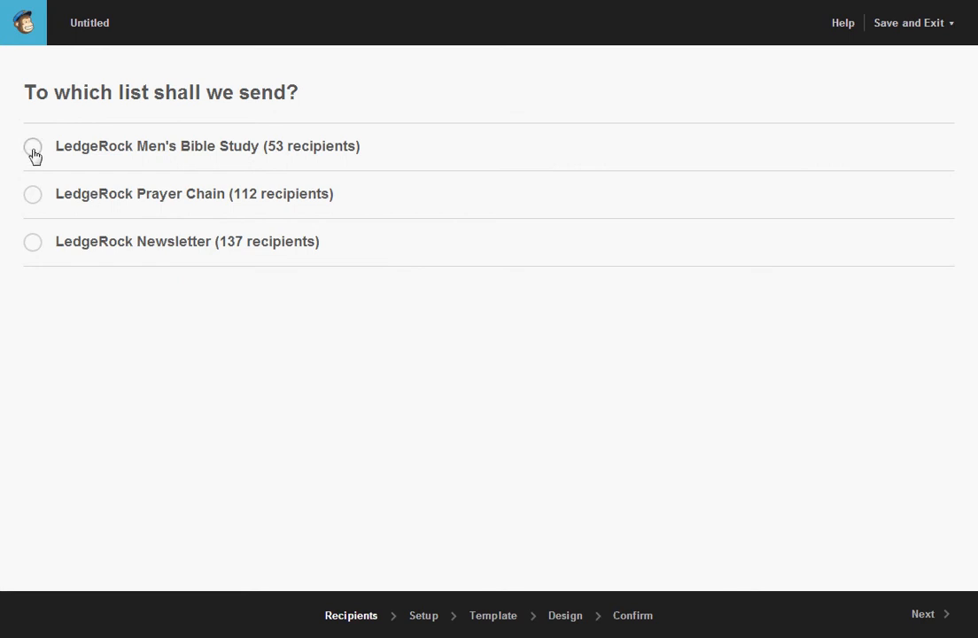
Address the campaign to the entire LedgeRock Newsletter list and continue to setup.
click(33, 245)
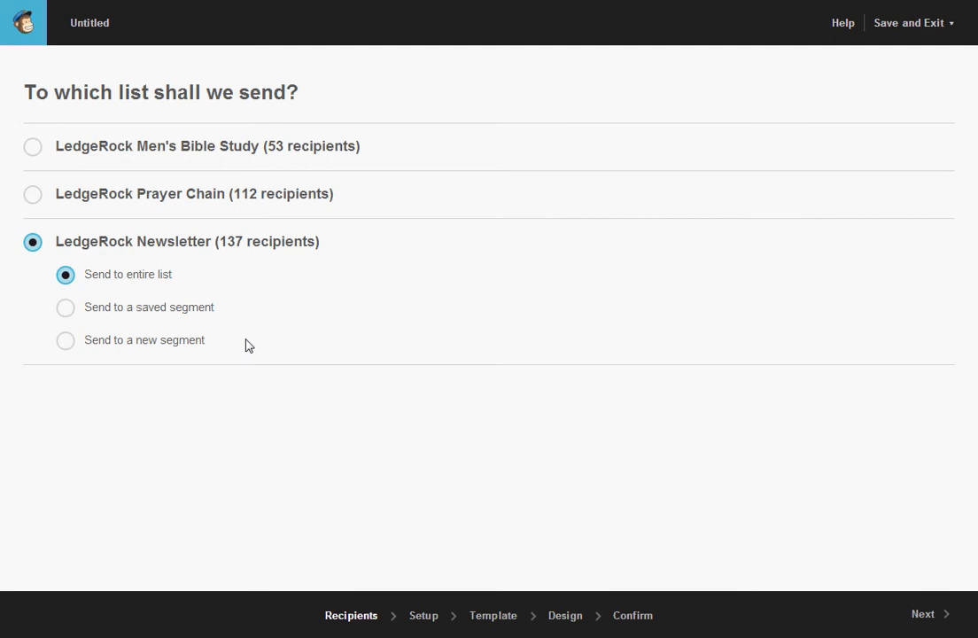
click(923, 621)
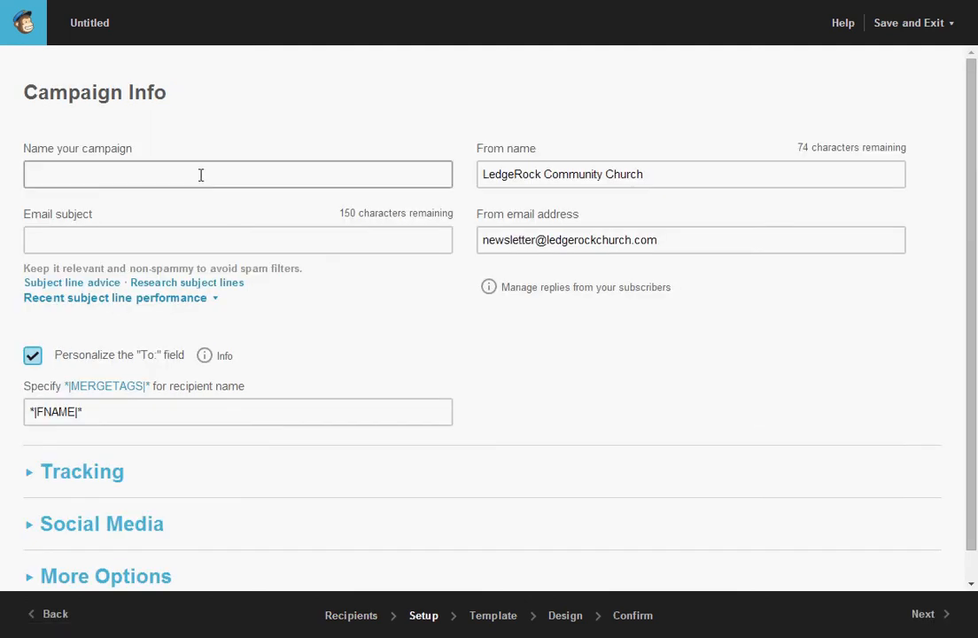
Name the campaign 'Test' with email subject 'Test' and continue to templates.
click(202, 174)
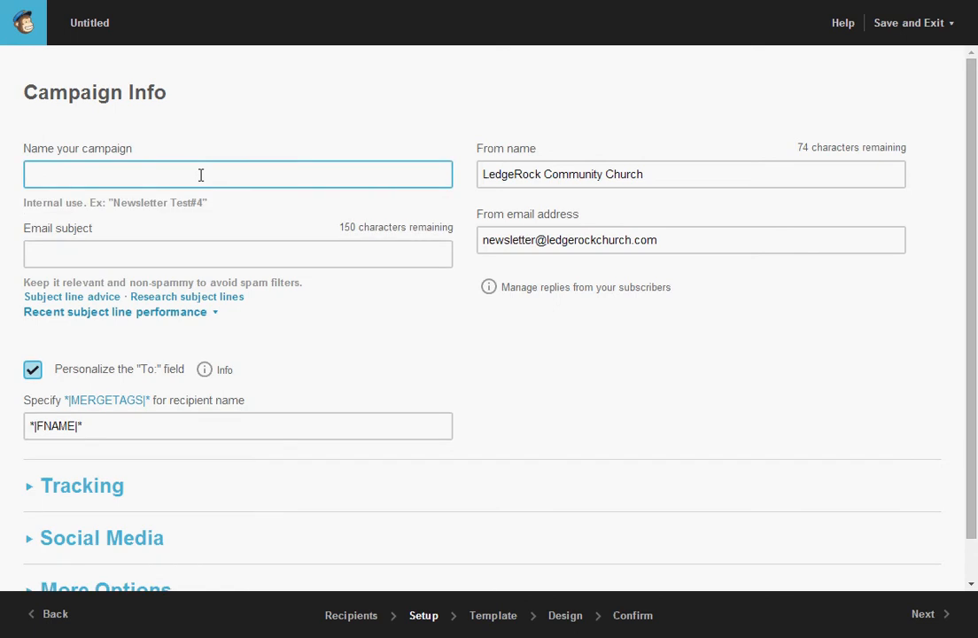
text(Test)
key(Tab)
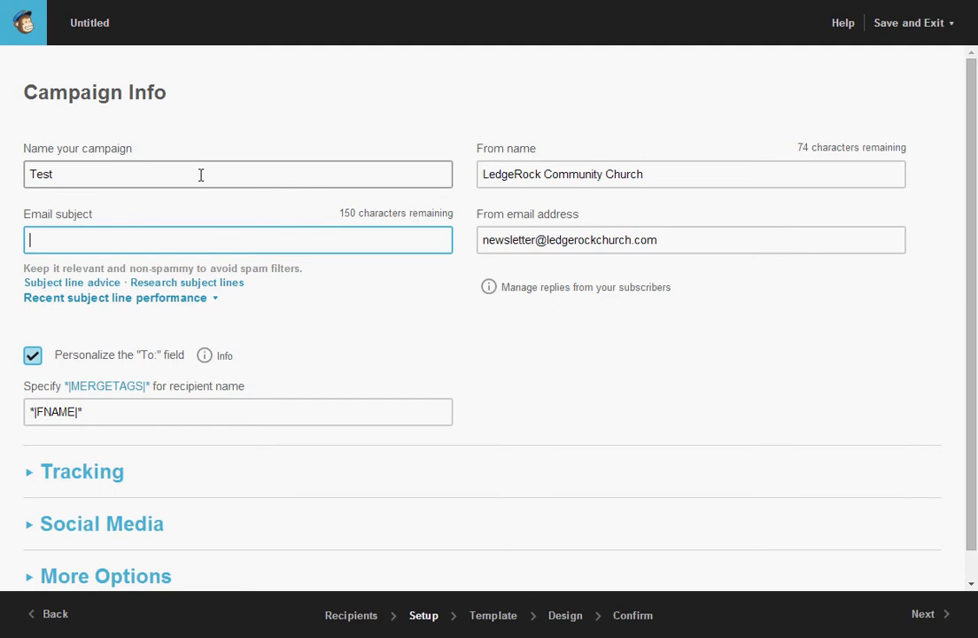
text(Test)
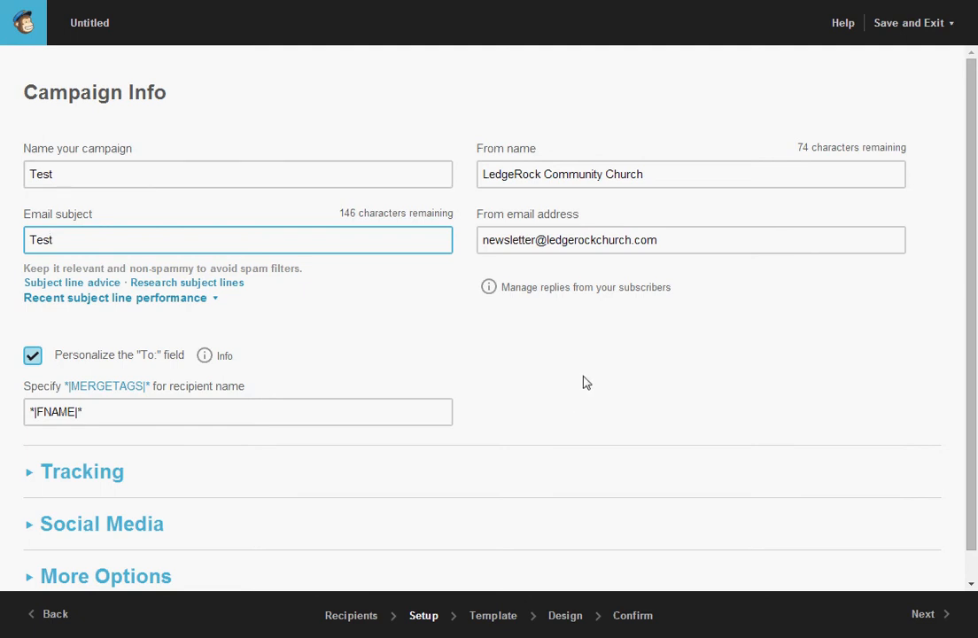
click(922, 620)
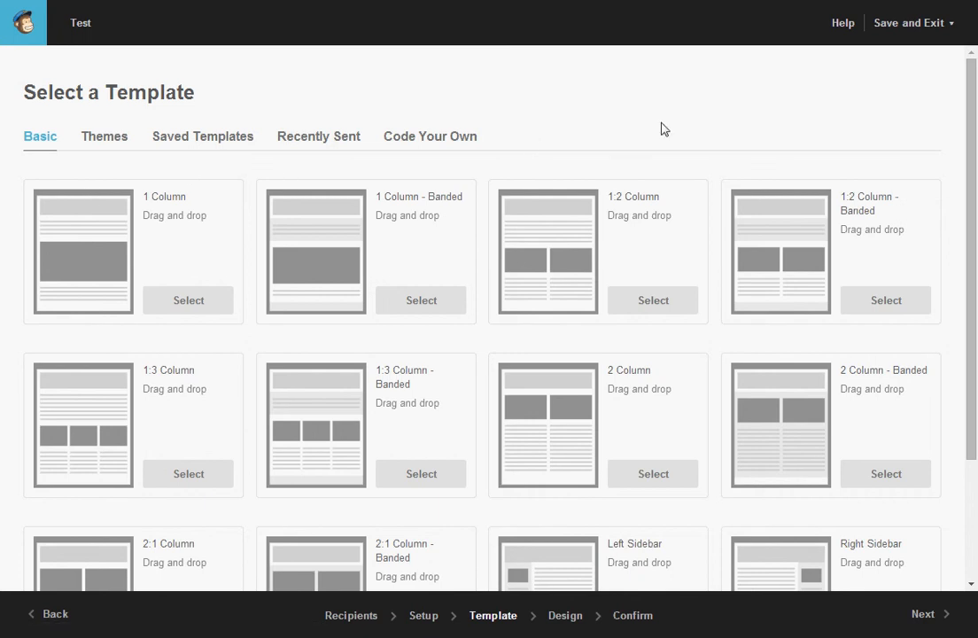
Select the saved LedgeRock Standard Template for the email design.
click(185, 146)
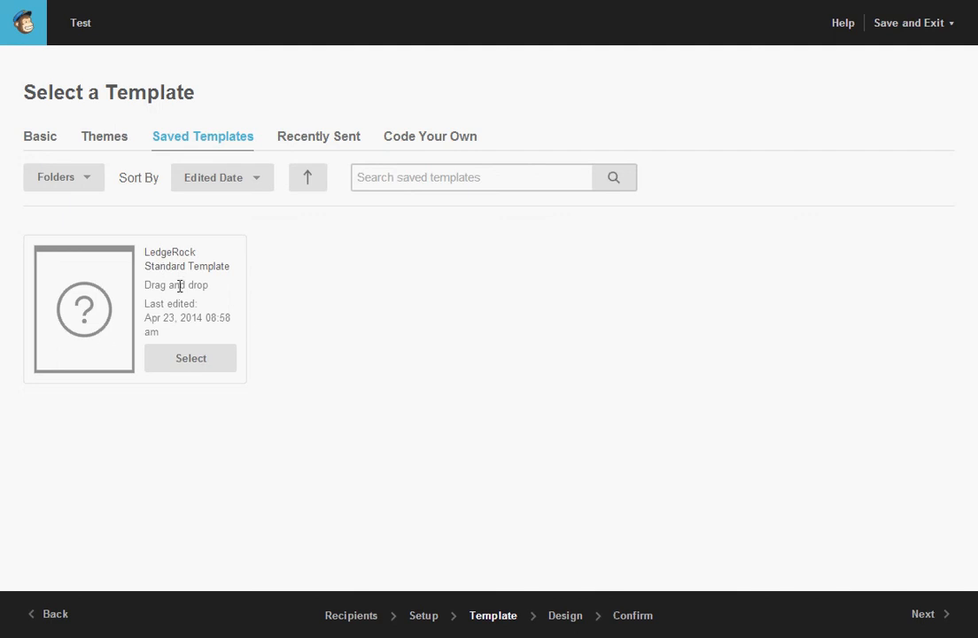
click(188, 367)
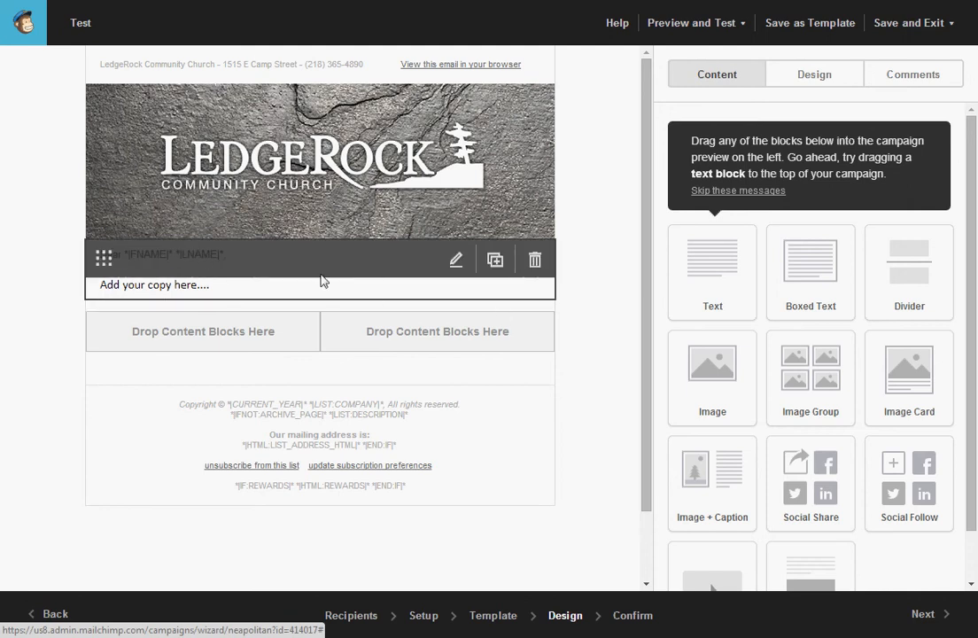
Replace the text block's placeholder copy with 'this is a test message'.
click(252, 275)
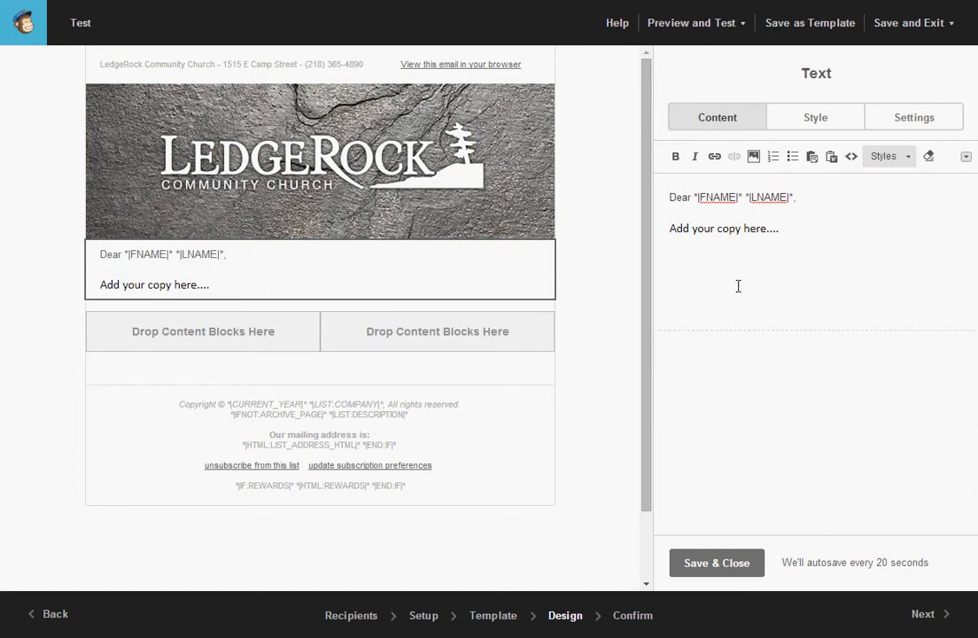
drag(823, 209, 668, 198)
click(749, 227)
drag(671, 227, 802, 242)
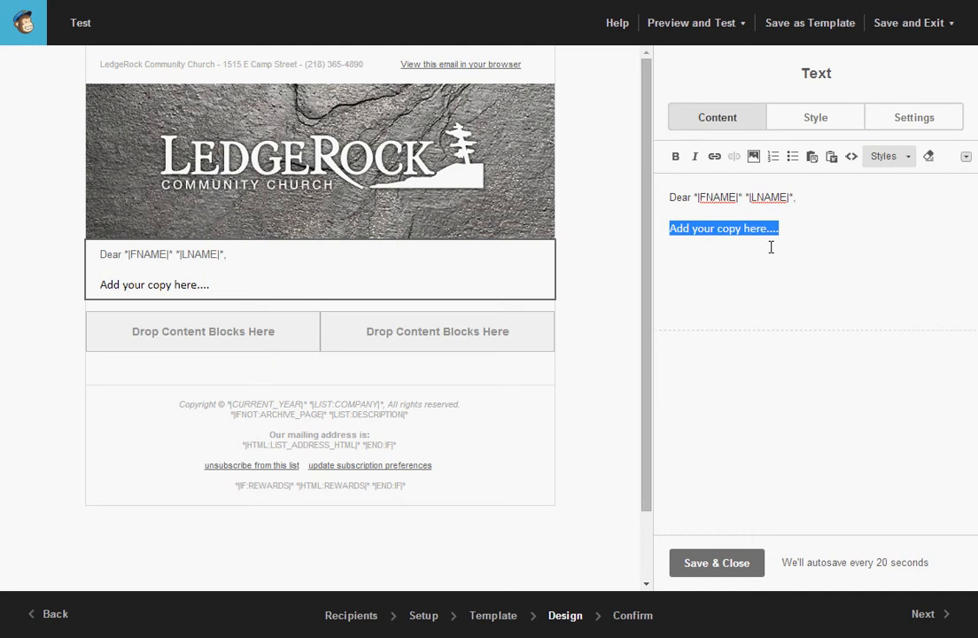
text(this is a)
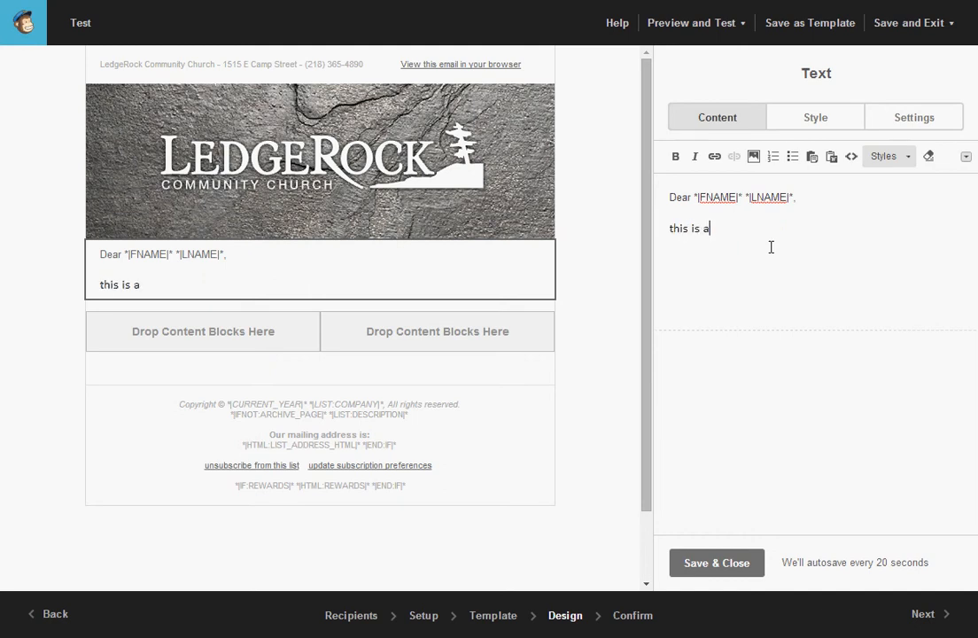
text( test message)
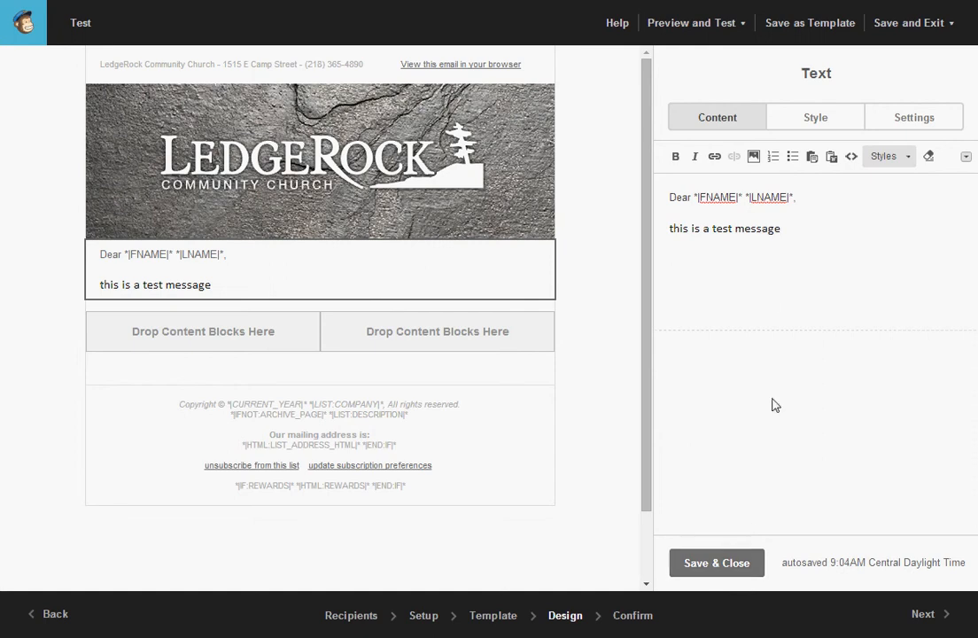
mouse_move(343, 283)
Save the text, drop an Image block below it, and browse for a file.
click(743, 559)
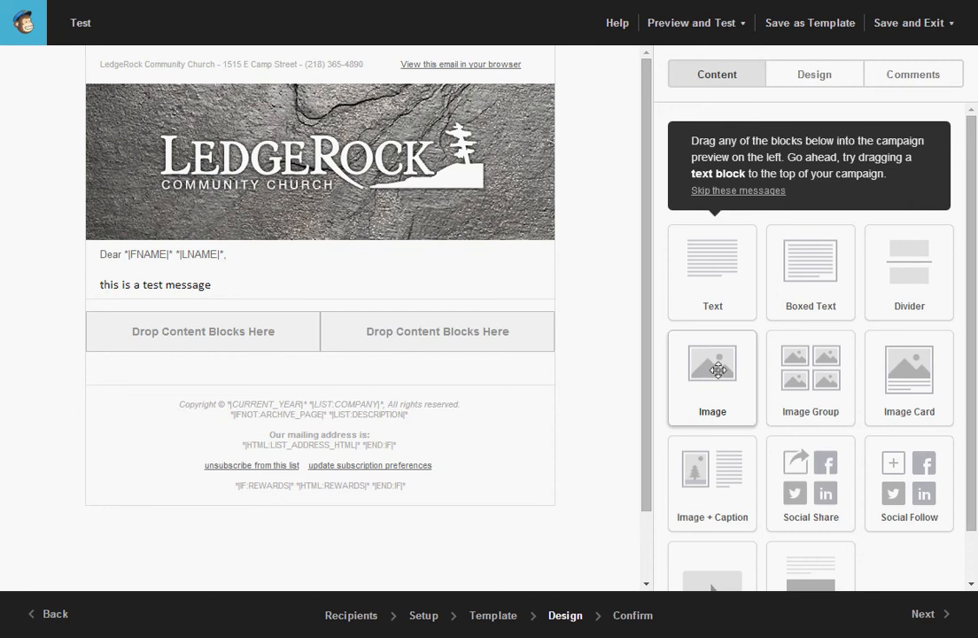
drag(718, 370, 334, 304)
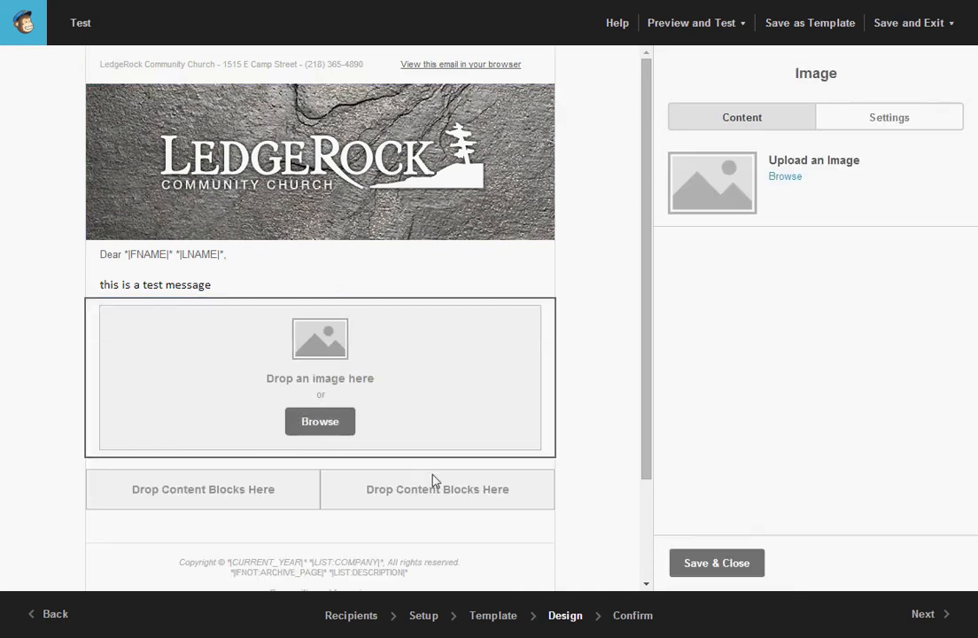
click(319, 422)
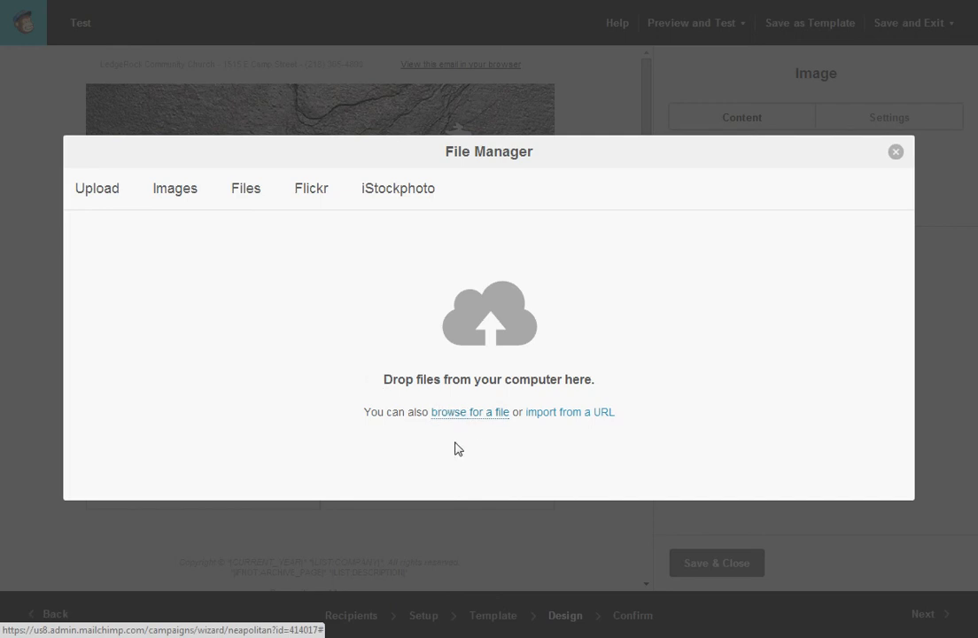
Check the Images tab in File Manager, then close it without choosing a file.
click(175, 193)
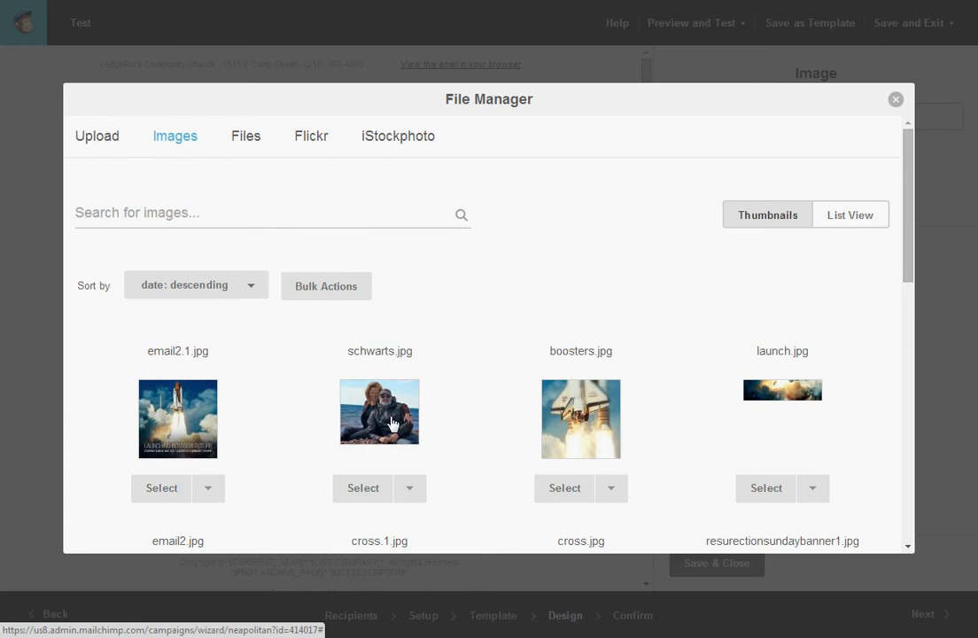
click(896, 100)
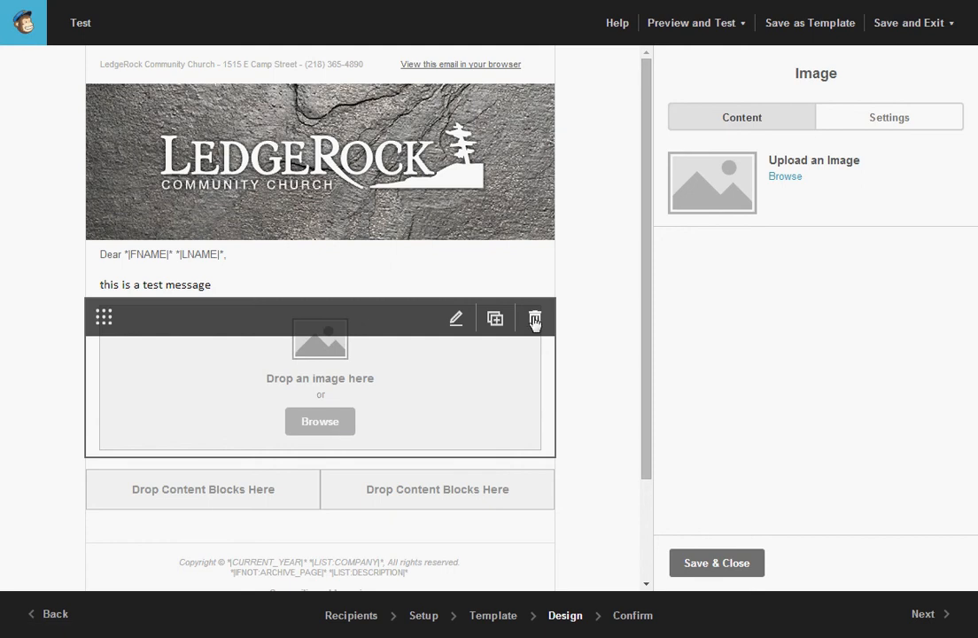
Delete the empty Image block from the email and confirm the removal.
click(535, 321)
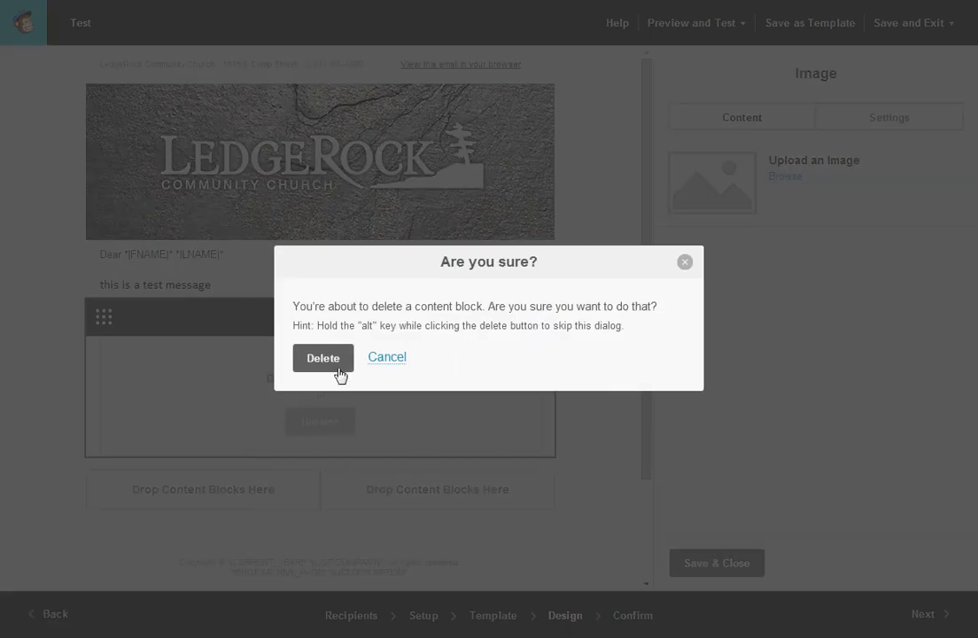
click(324, 359)
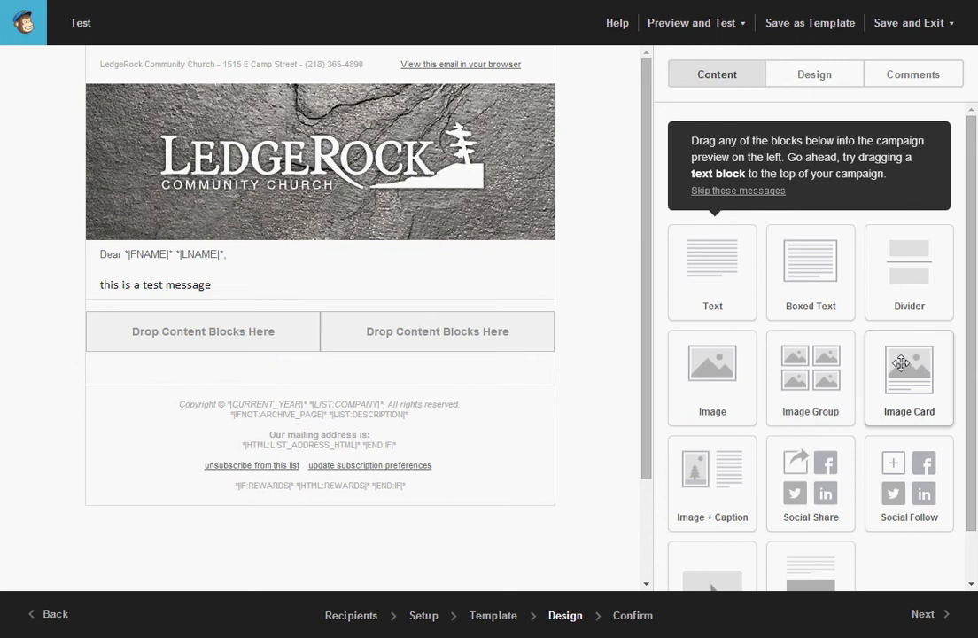
scroll(975, 292, down, 2)
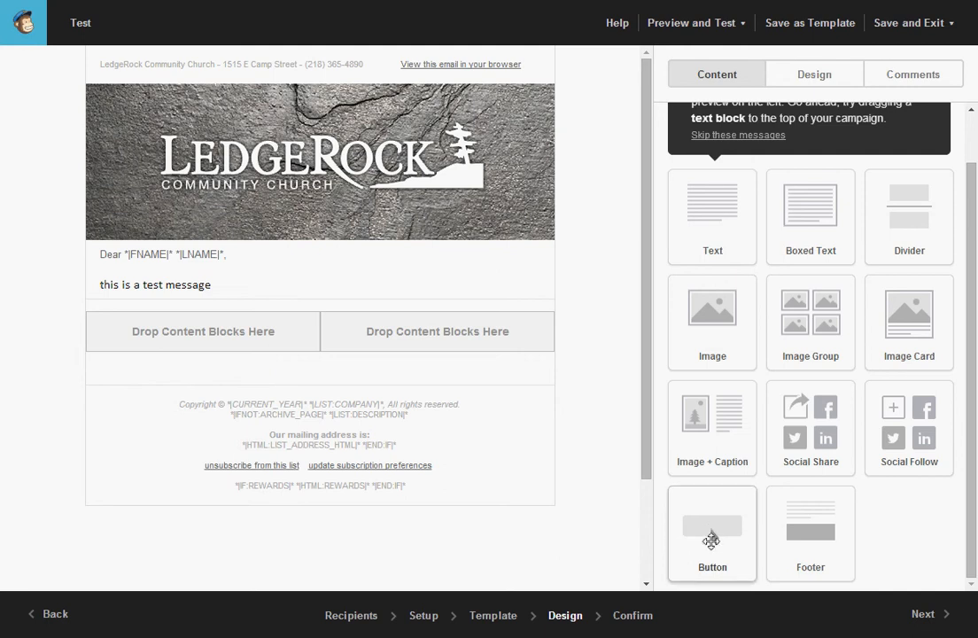
Drop a Button block into the email's left column and start editing its 'Make Your Purchase' label.
drag(717, 529, 192, 339)
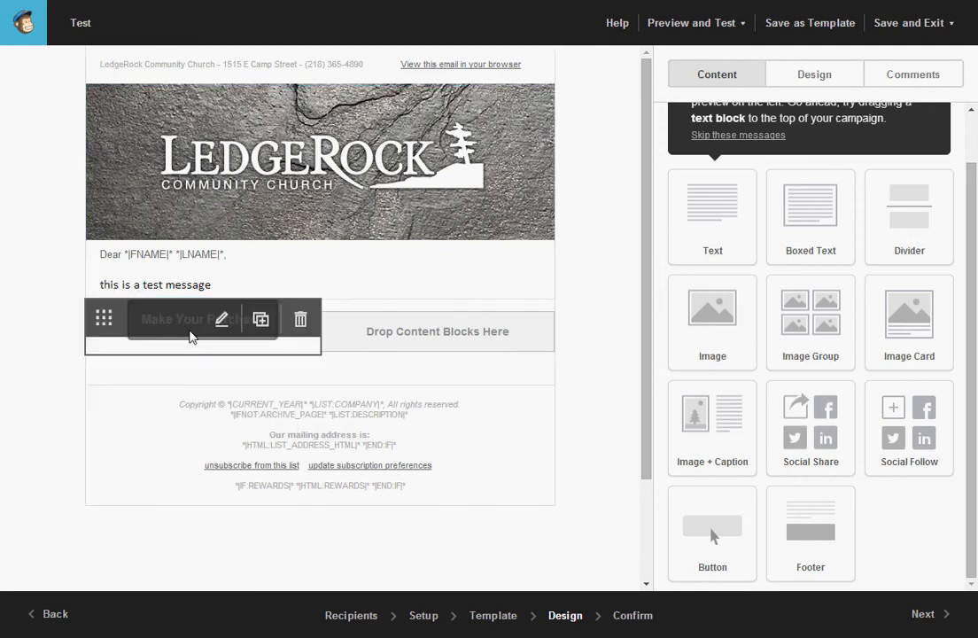
click(794, 203)
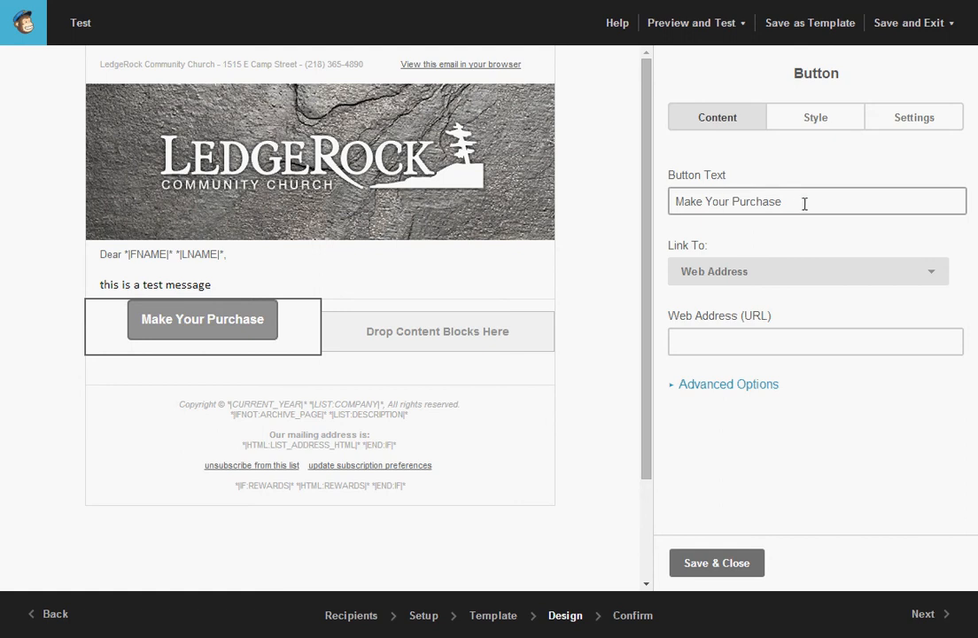
Replace the button label 'Make Your Purchase' with 'Download The File'.
drag(779, 201, 681, 213)
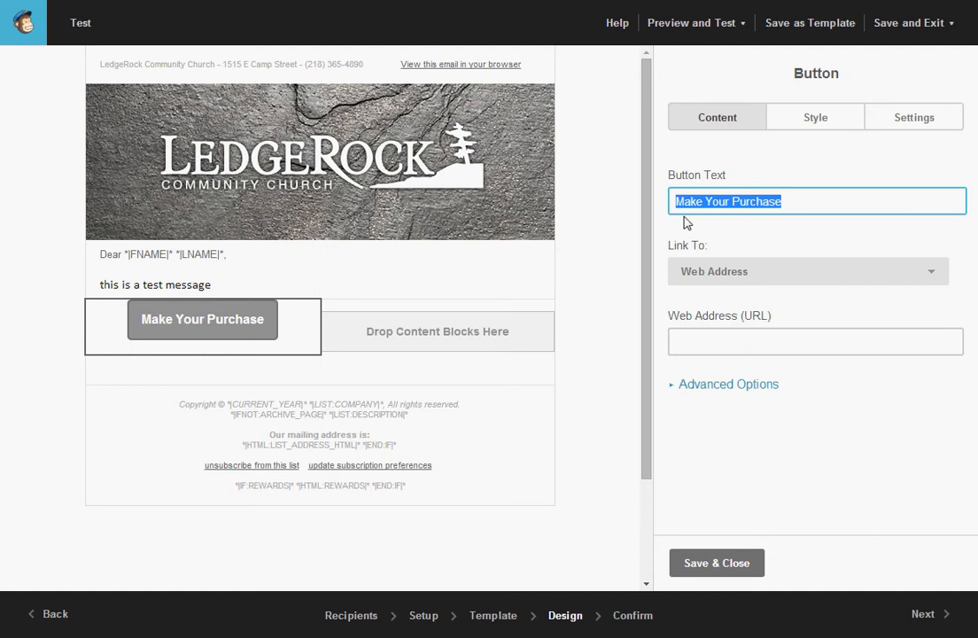
text(Download)
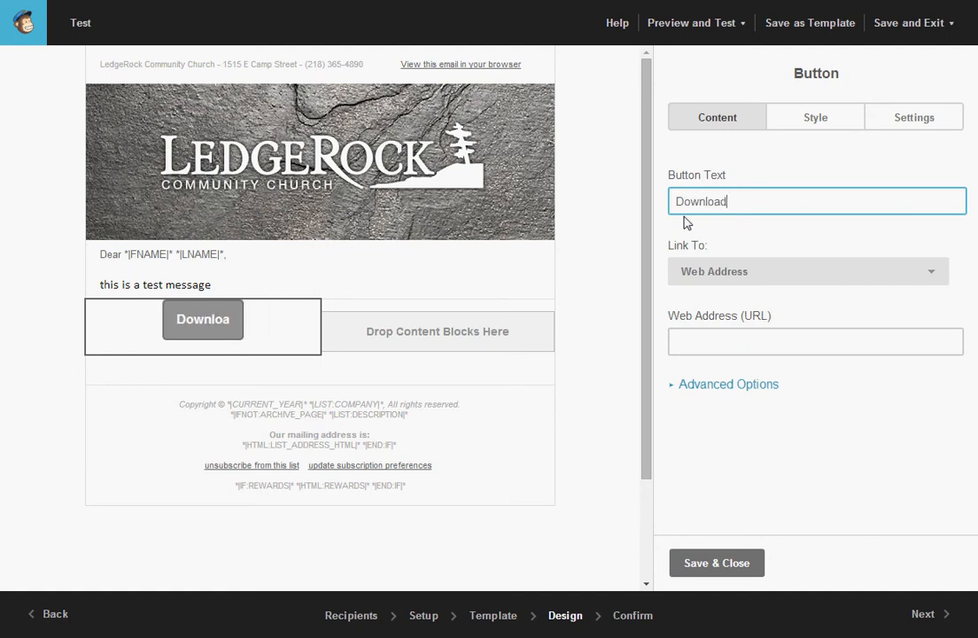
text( The File)
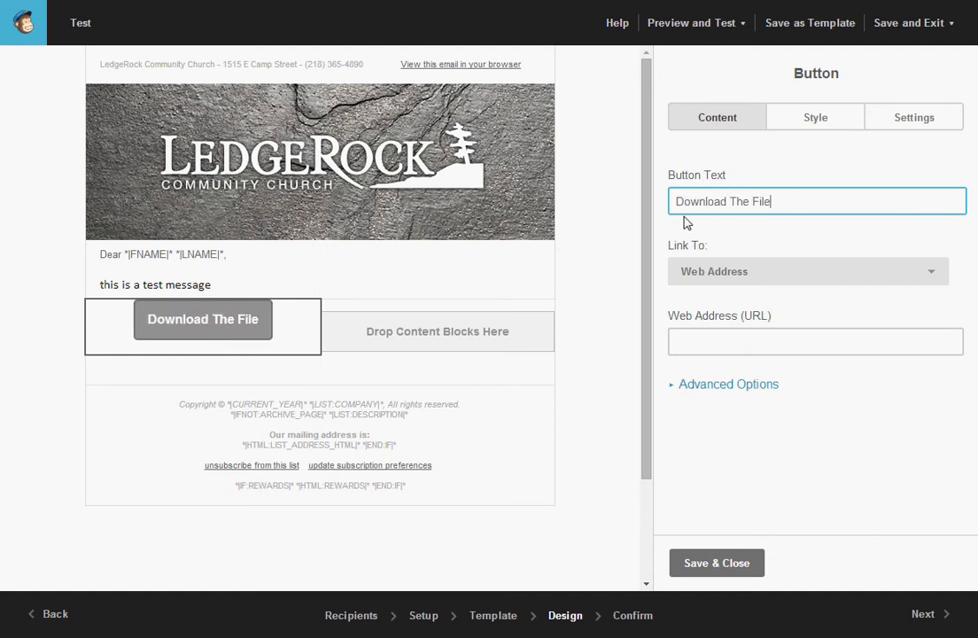
click(770, 276)
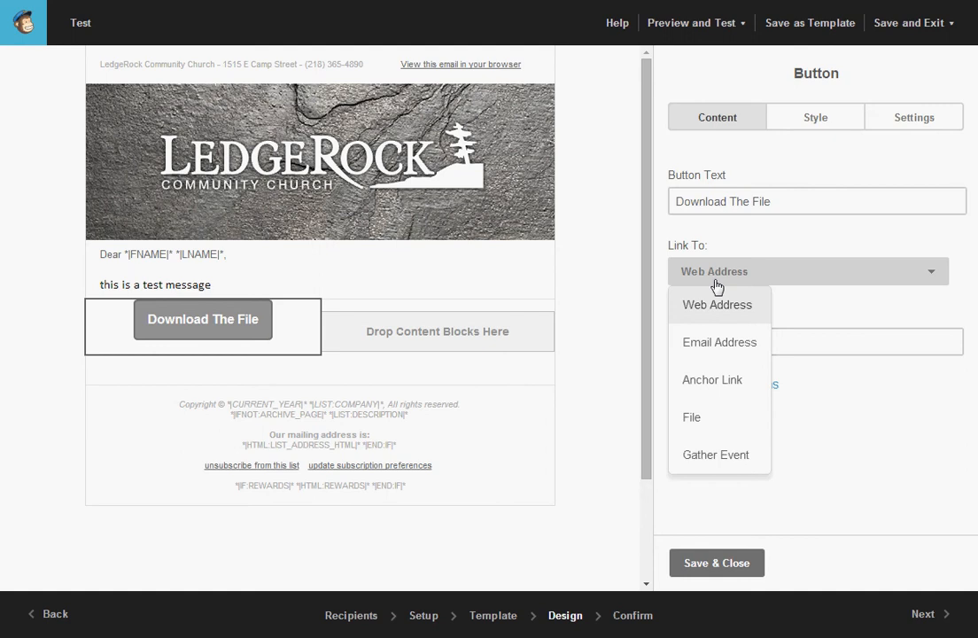
Link the button to the stored file worship_music_policy.docx from the File Manager.
click(691, 420)
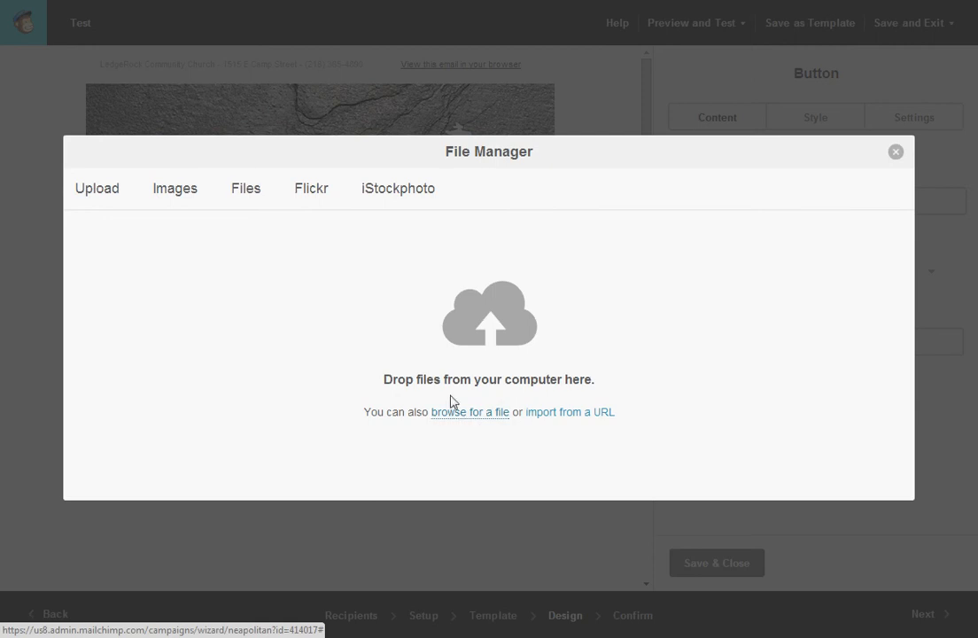
click(246, 193)
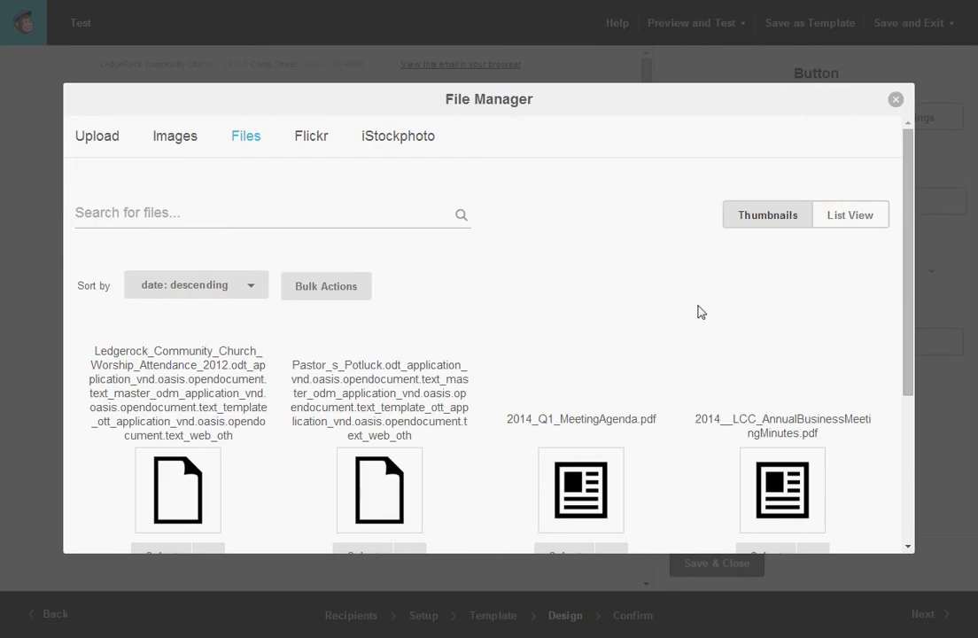
drag(909, 262, 922, 409)
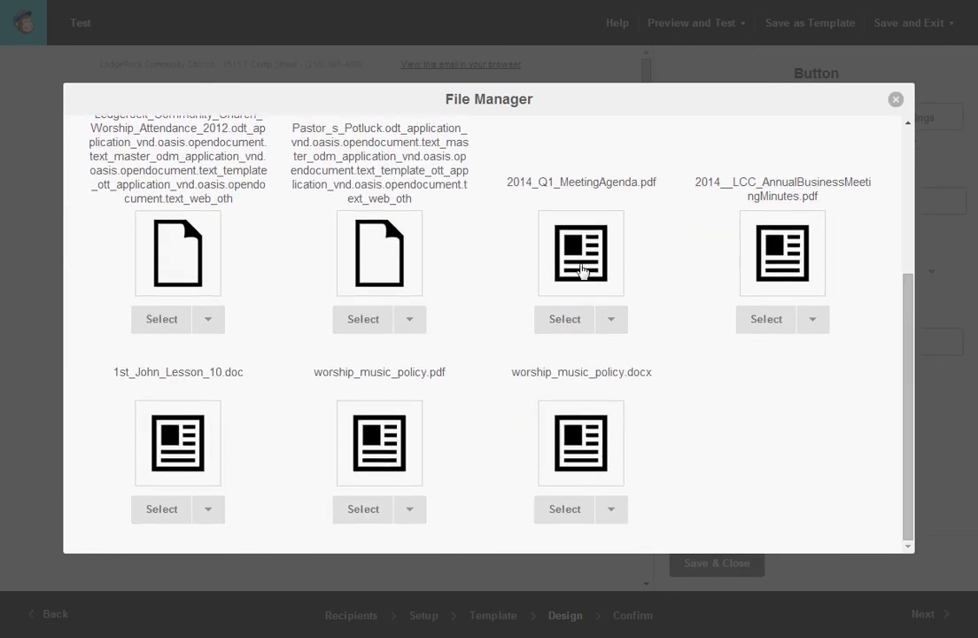
click(565, 456)
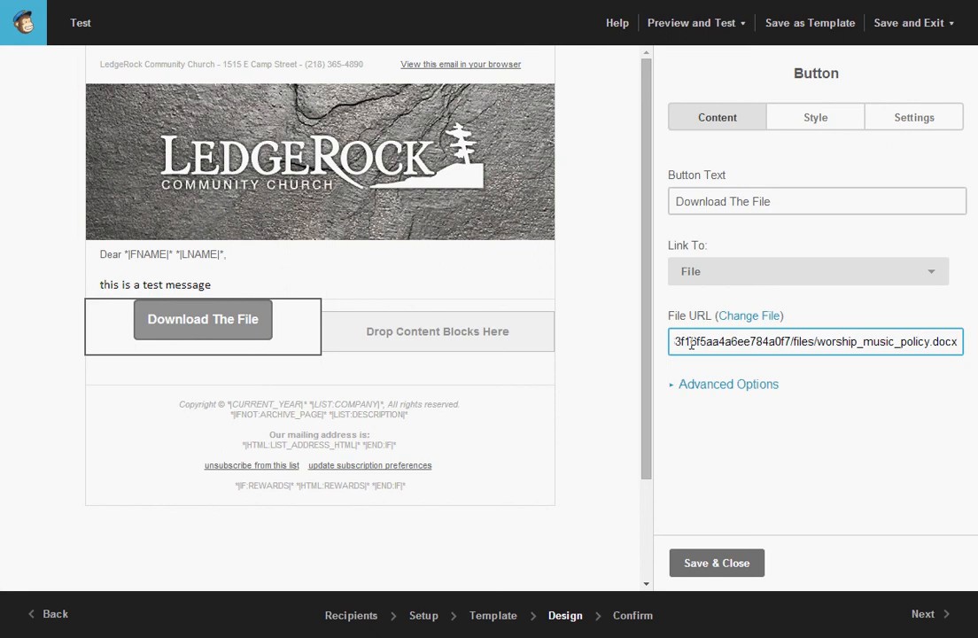
Save and close the Download The File button settings, then show the Preview and Test options.
click(715, 569)
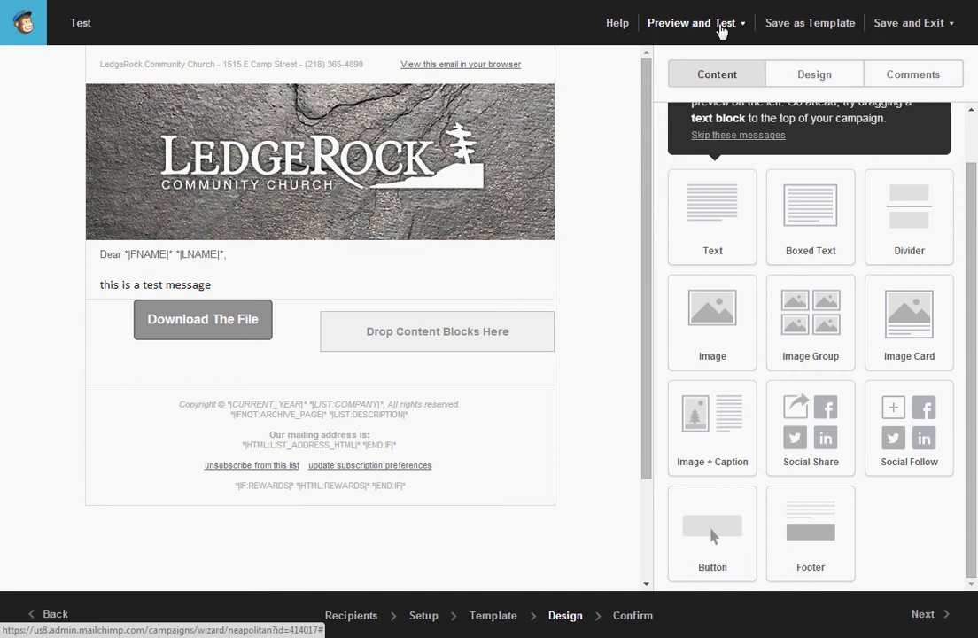
click(690, 29)
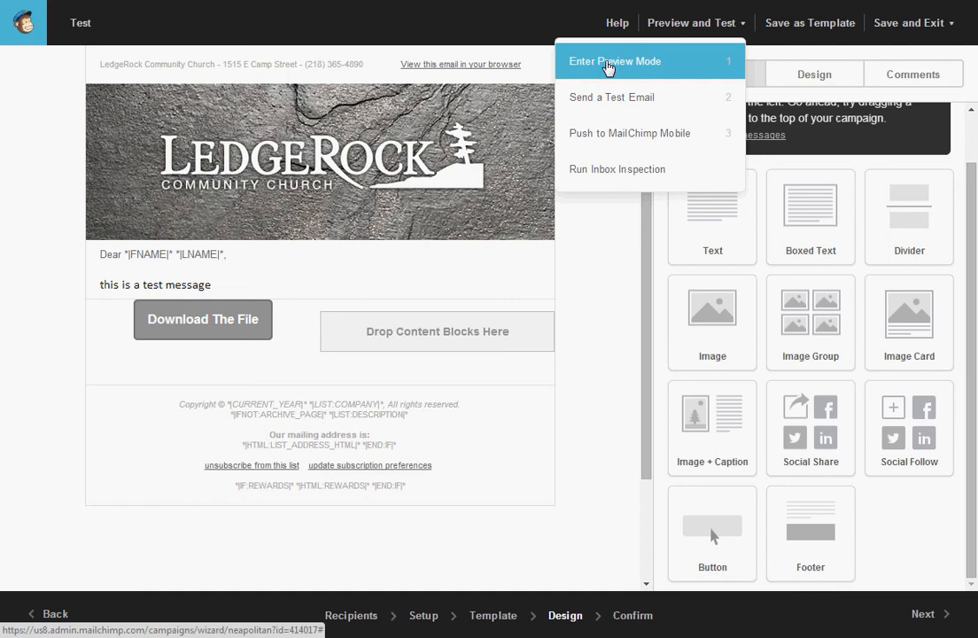
click(608, 69)
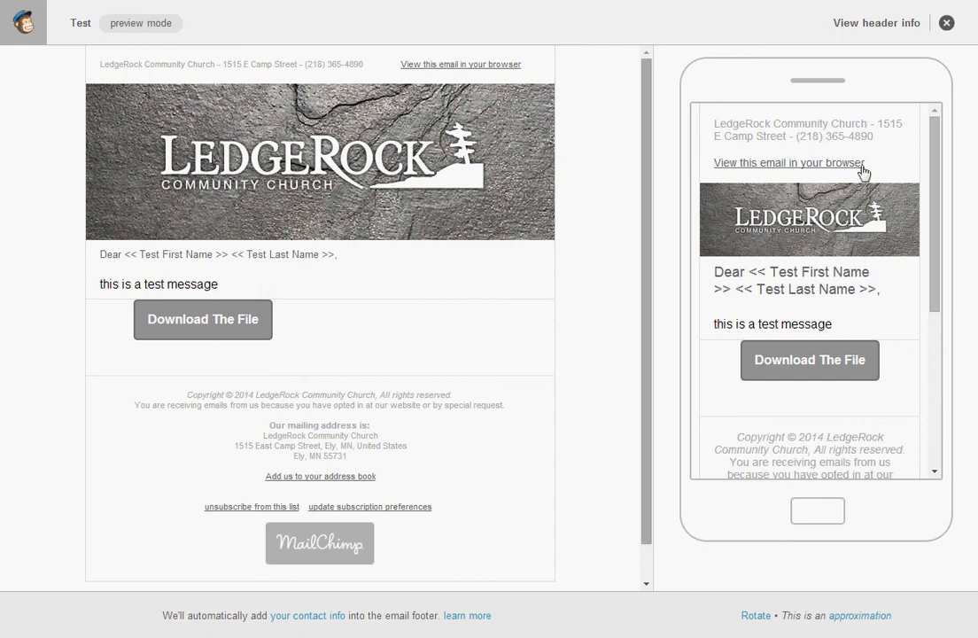
drag(938, 175, 943, 151)
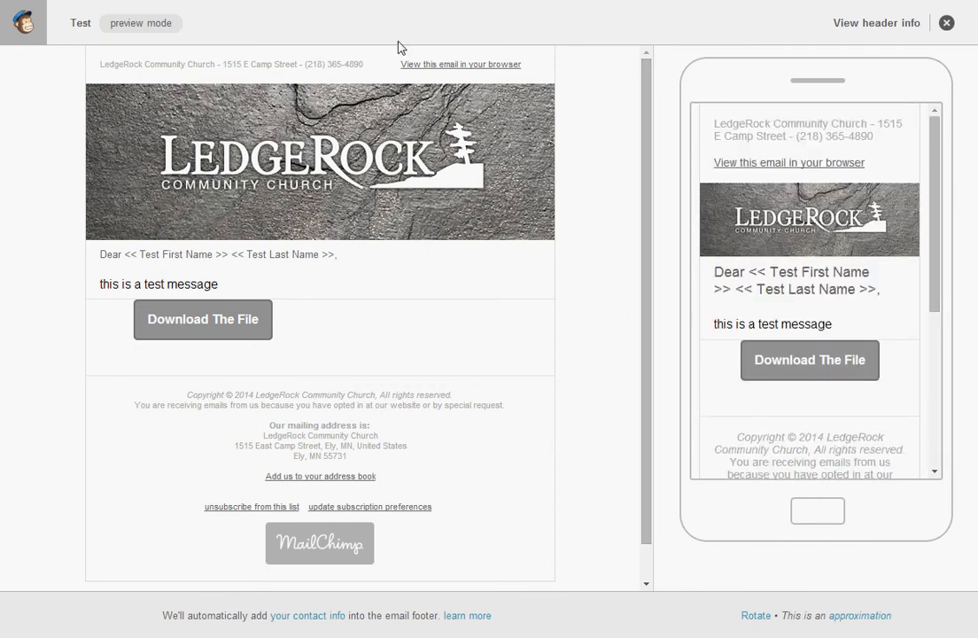
click(945, 24)
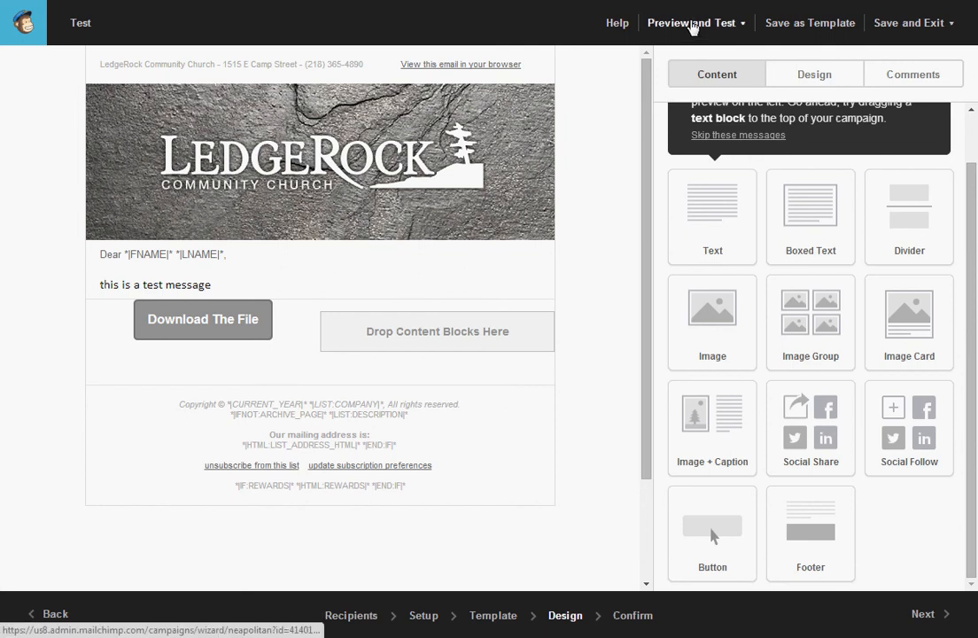
Send a test email of the campaign to only the first recipient address.
click(695, 25)
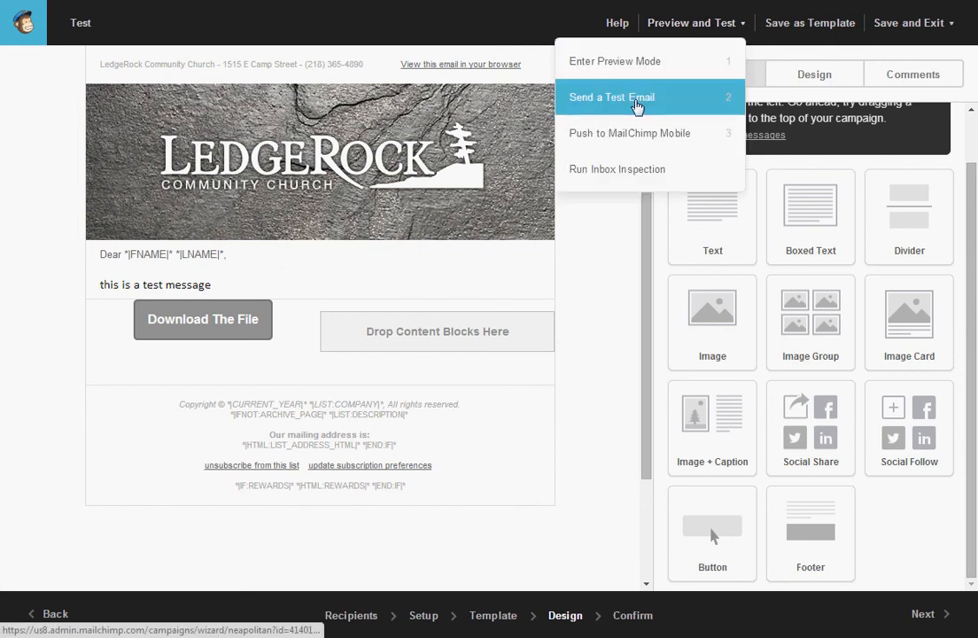
click(639, 105)
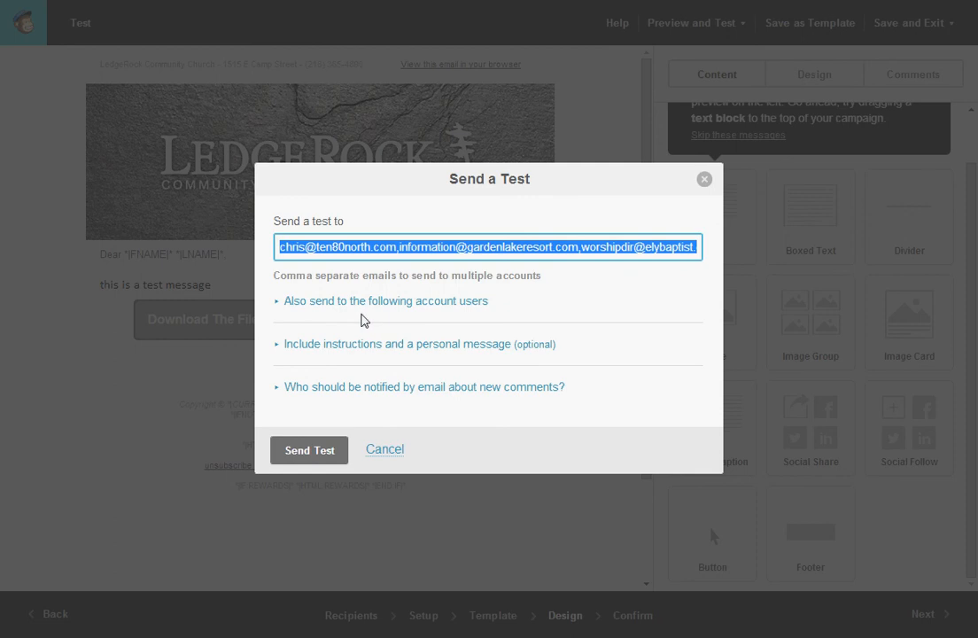
drag(403, 253, 717, 274)
key(BackSpace)
key(BackSpace)
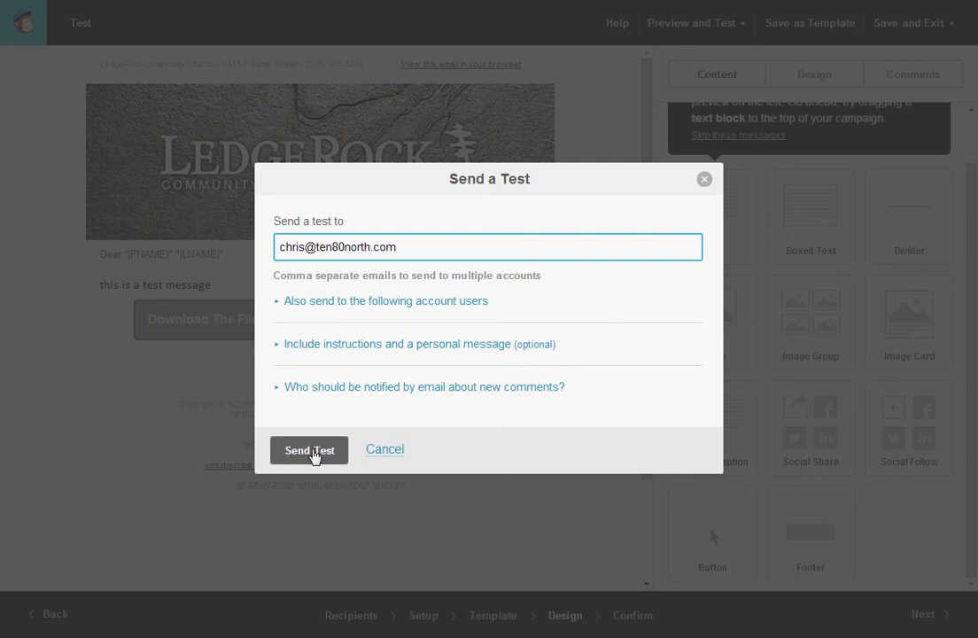
click(312, 454)
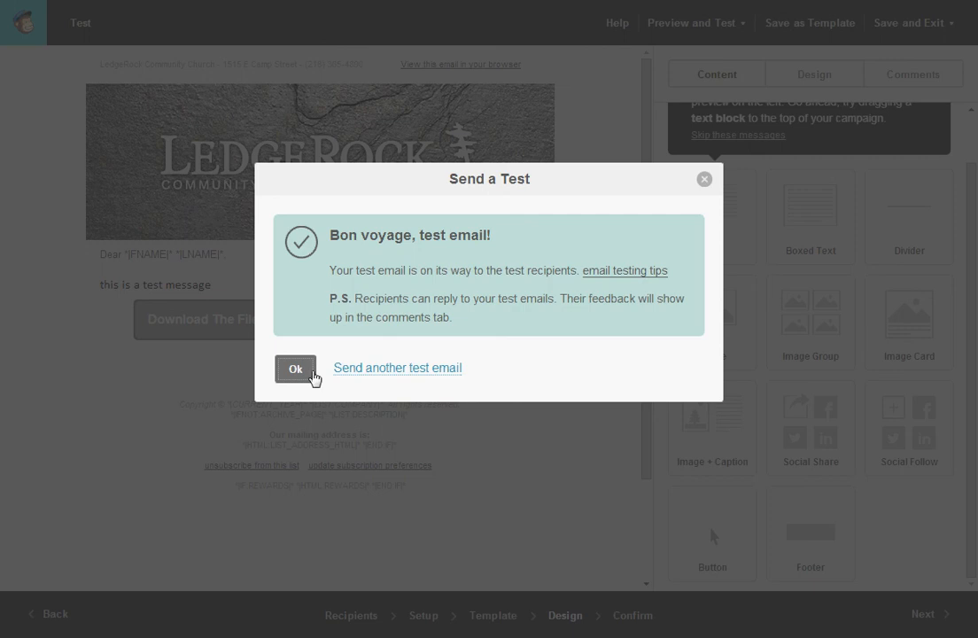
click(301, 379)
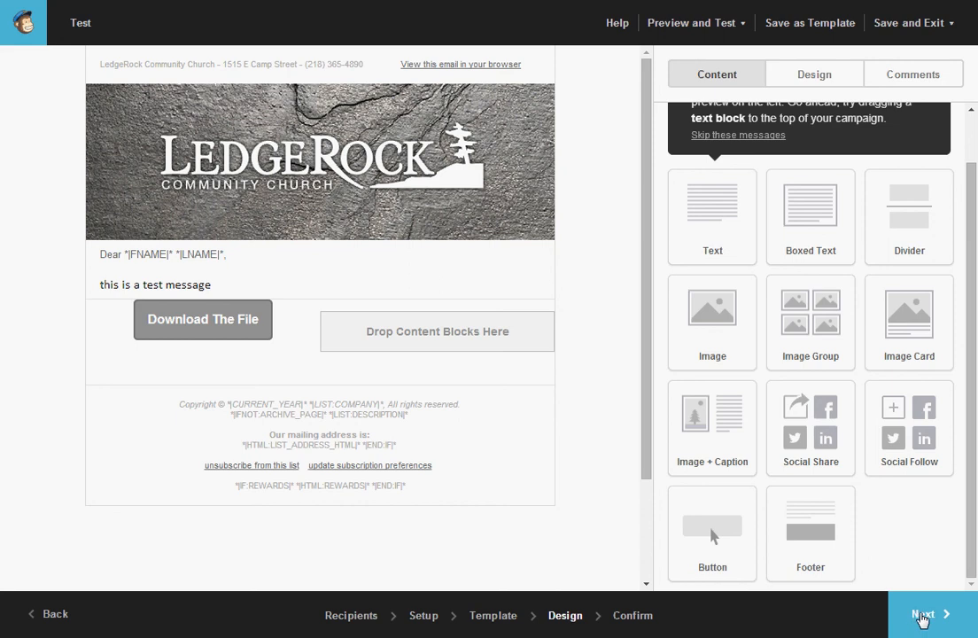
Go to the Confirm step and review the checklist, including tracking, HTML, plain-text and authentication.
click(921, 616)
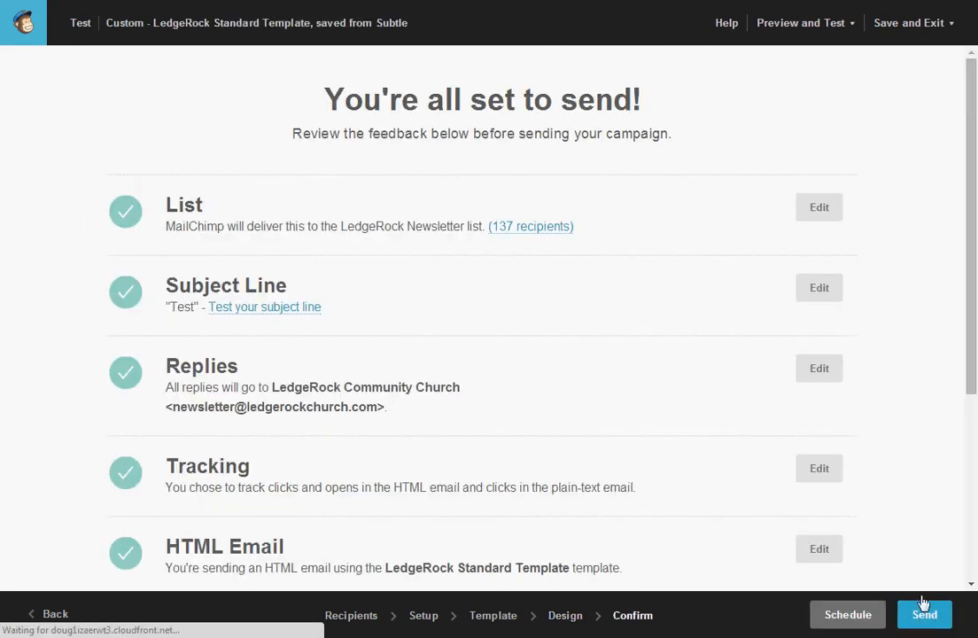
scroll(479, 319, down, 1)
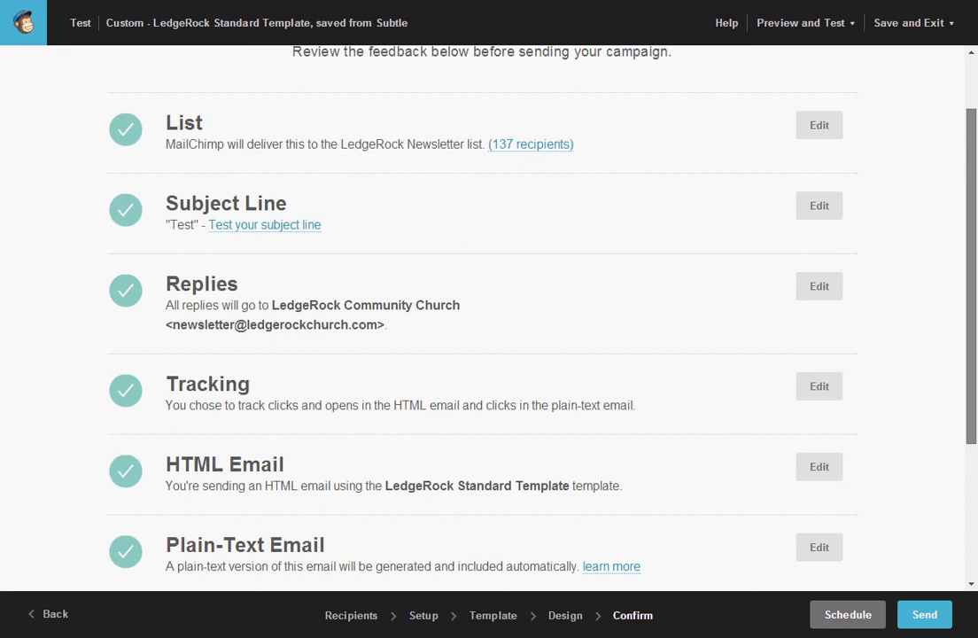
scroll(478, 319, down, 2)
scroll(967, 222, up, 4)
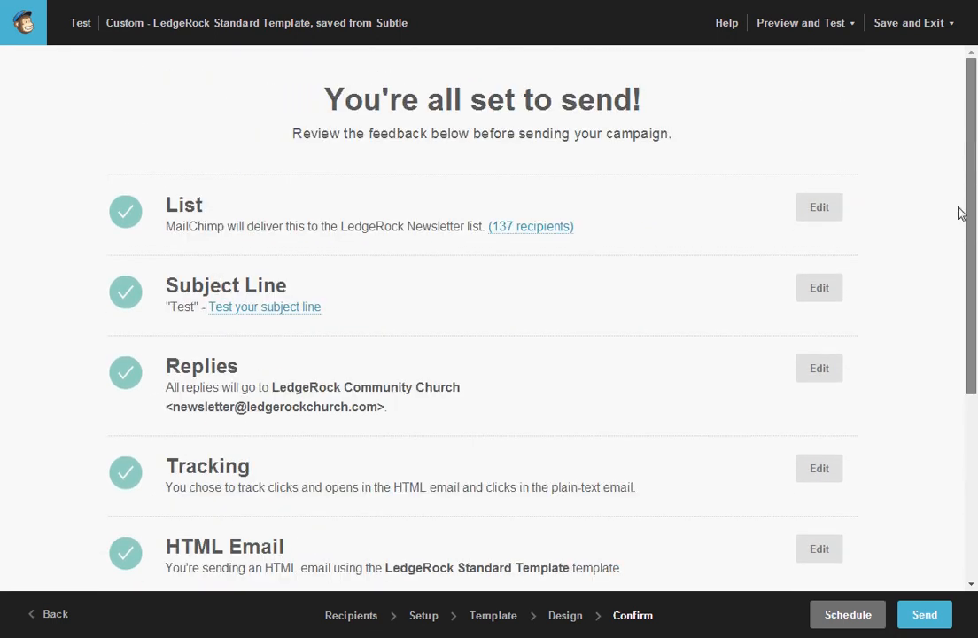
scroll(963, 221, down, 4)
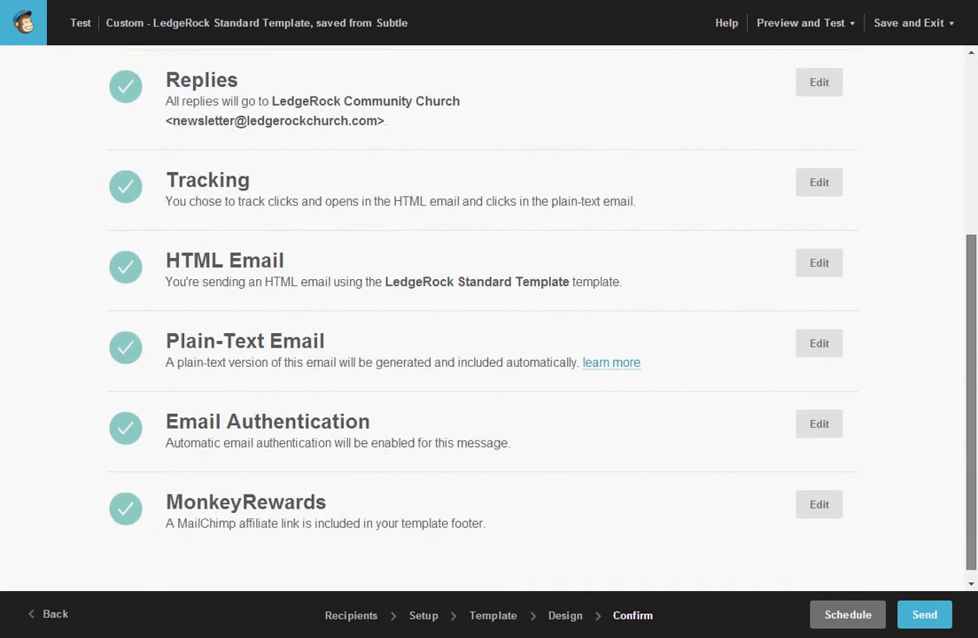
scroll(954, 210, up, 5)
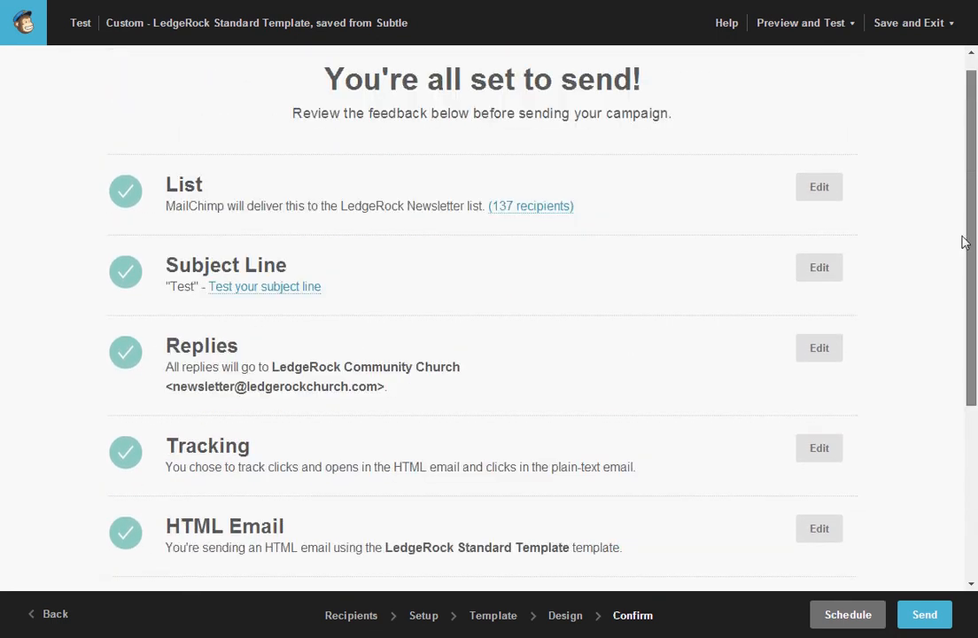
scroll(954, 210, down, 2)
scroll(949, 396, down, 3)
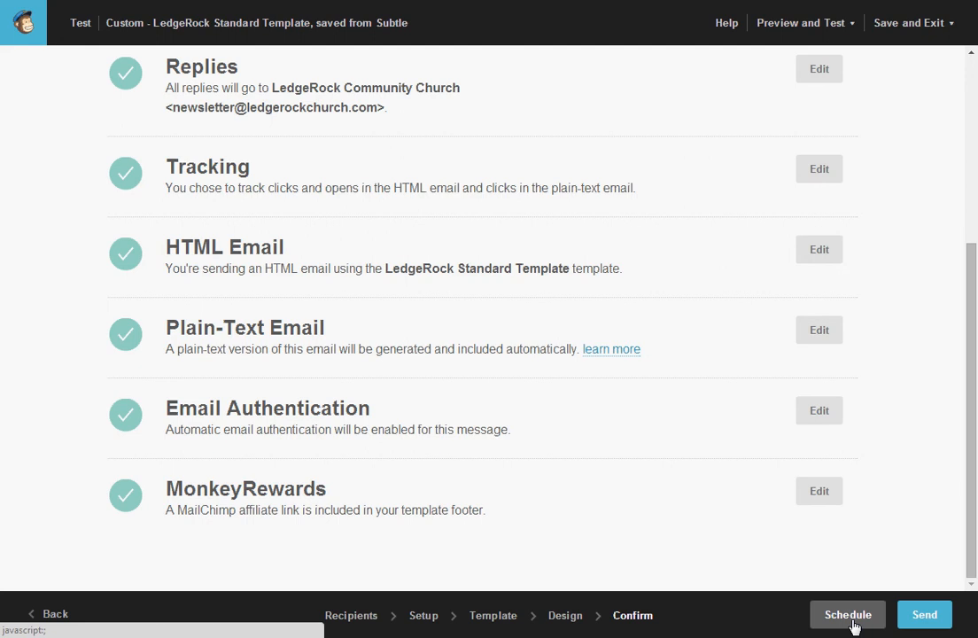
click(924, 615)
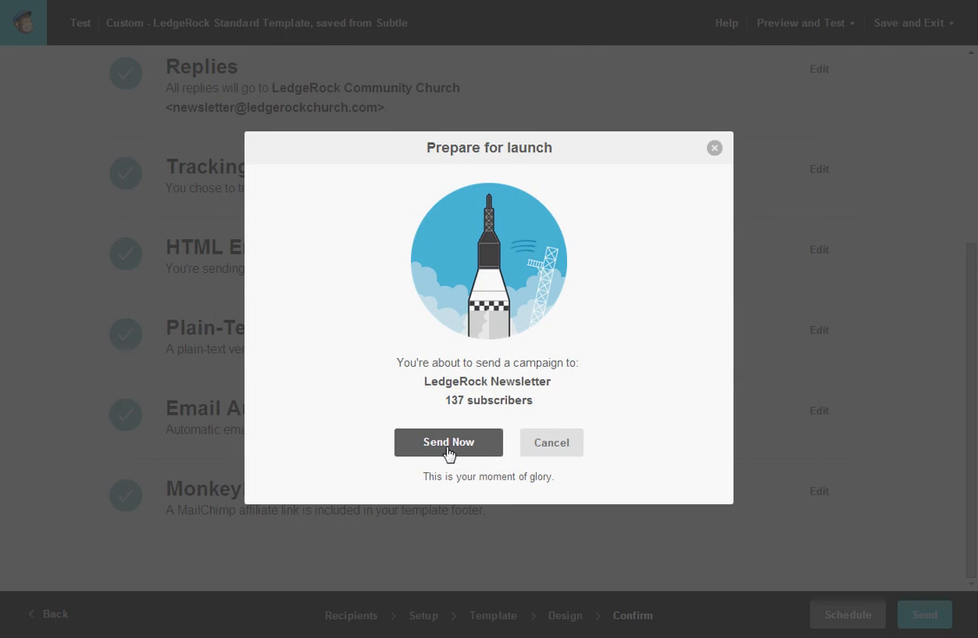
click(557, 447)
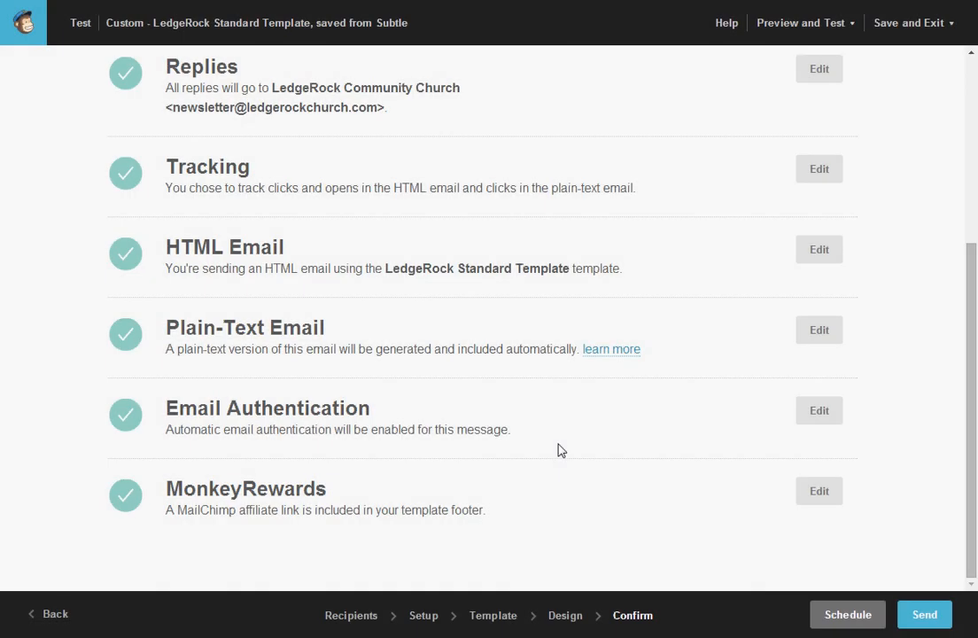
scroll(558, 450, up, 3)
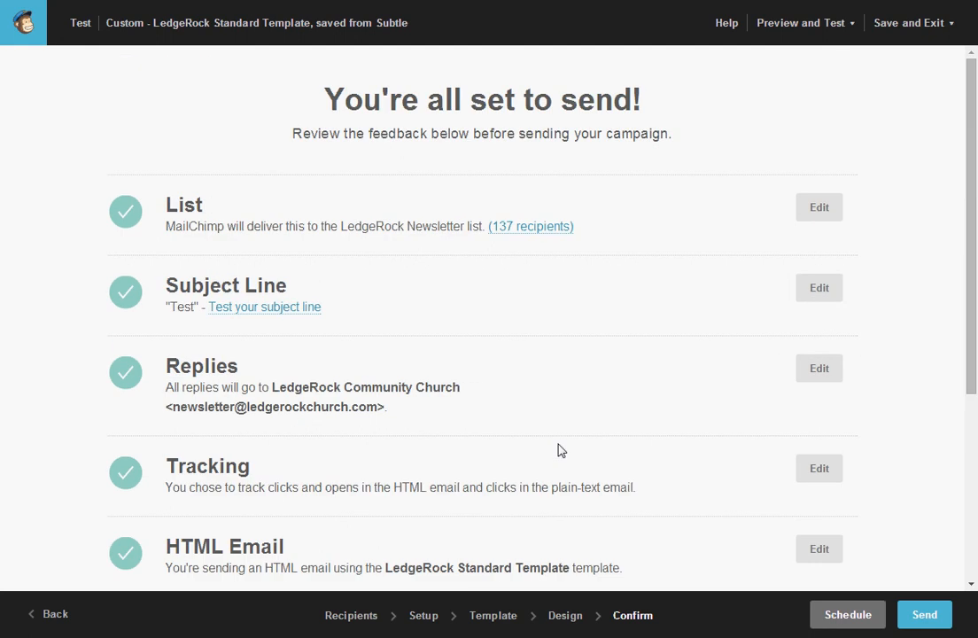